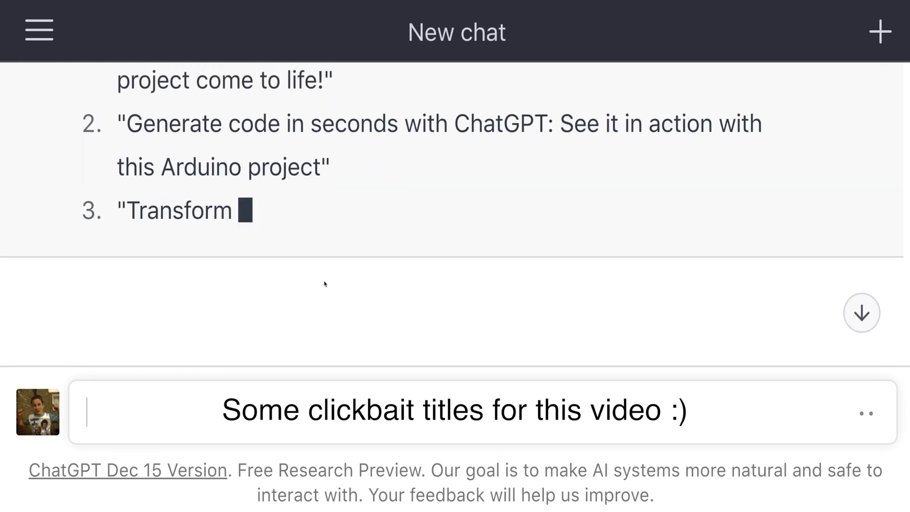
scroll(324, 281, "up", 2)
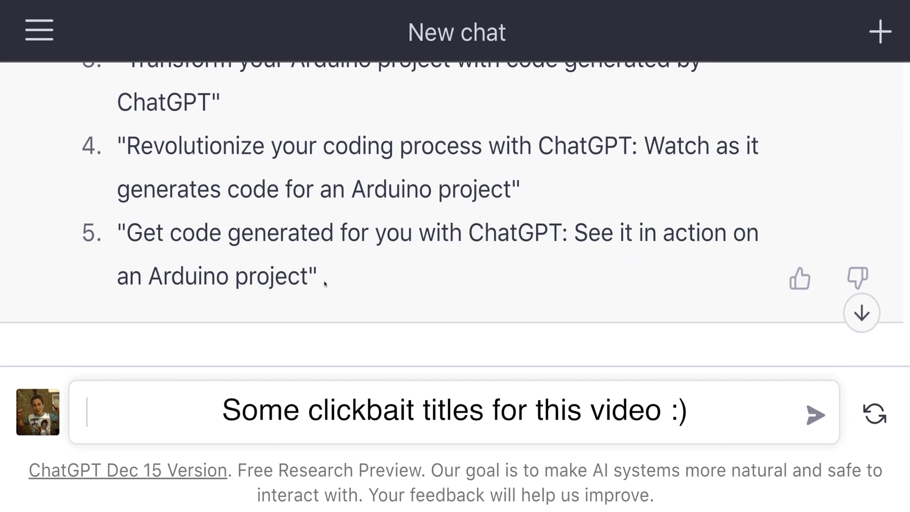
scroll(324, 281, "up", 2)
scroll(324, 281, "up", 2)
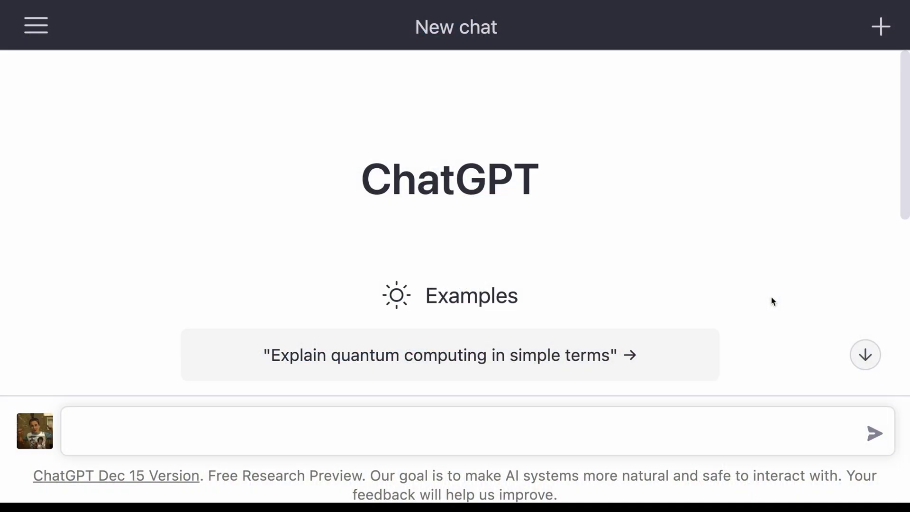
type("I have an esp32 based ")
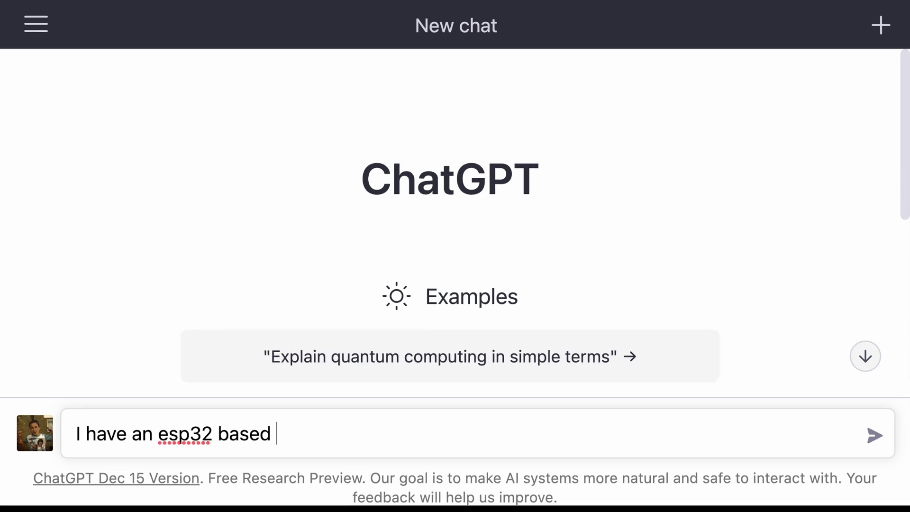
type("dev board and I want to use the arduino framework to read values from a potentiometer and write the values to the serial console. The values should be output every 10ms. I'm using pin 32 as my input.")
Step: Send the ESP32 pin-32 potentiometer question, then check the 9600 baud and pin-32 input lines
key("Return")
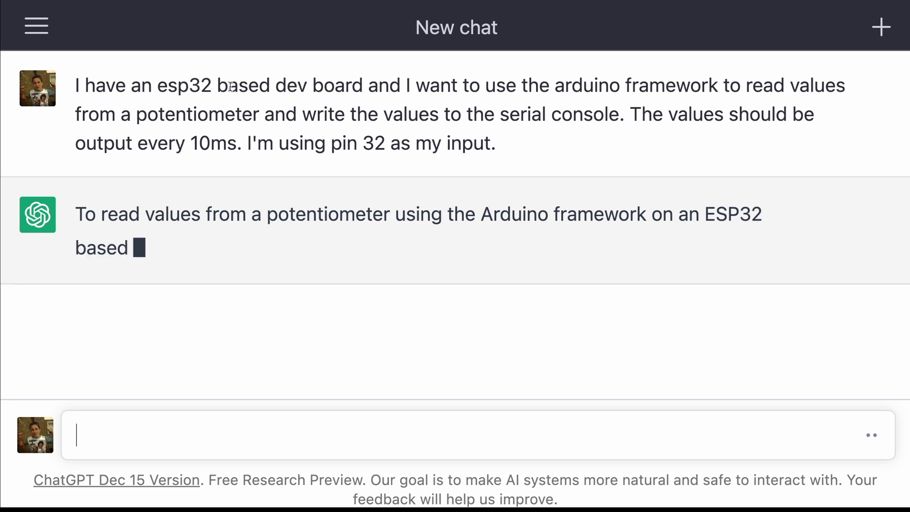
scroll(522, 82, "up", 2)
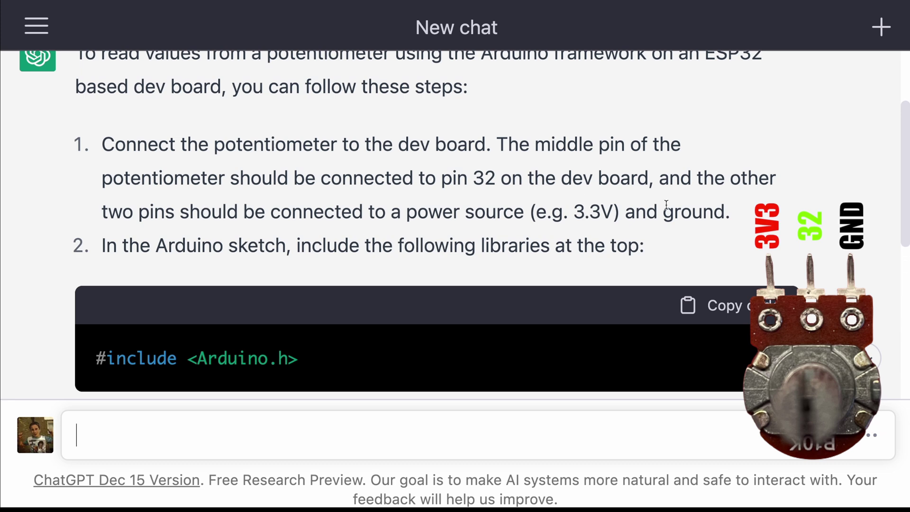
scroll(666, 205, "down", 1)
scroll(667, 206, "down", 2)
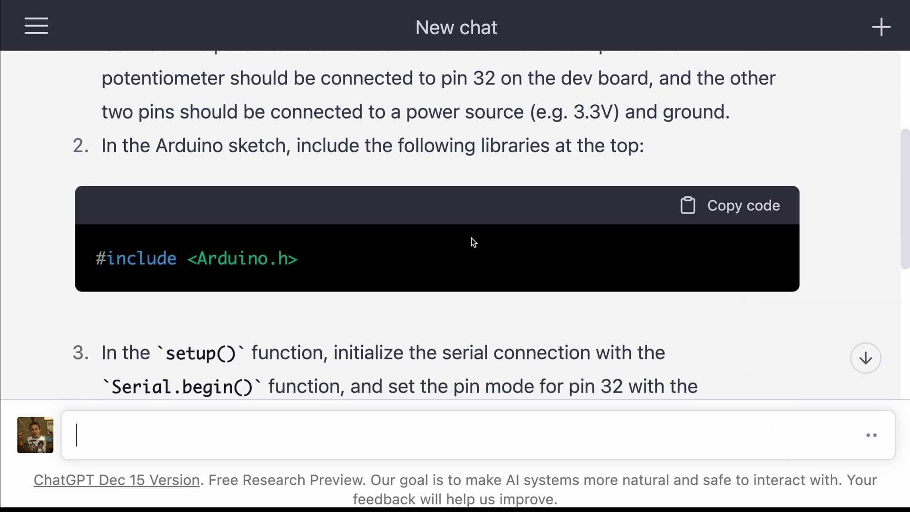
scroll(362, 261, "down", 1)
scroll(362, 261, "down", 3)
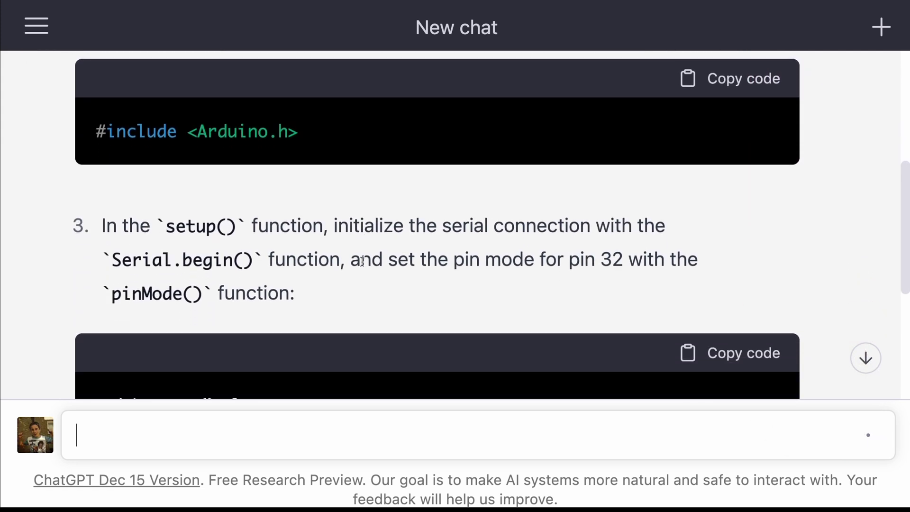
scroll(362, 261, "down", 2)
scroll(361, 260, "down", 3)
scroll(283, 308, "down", 1)
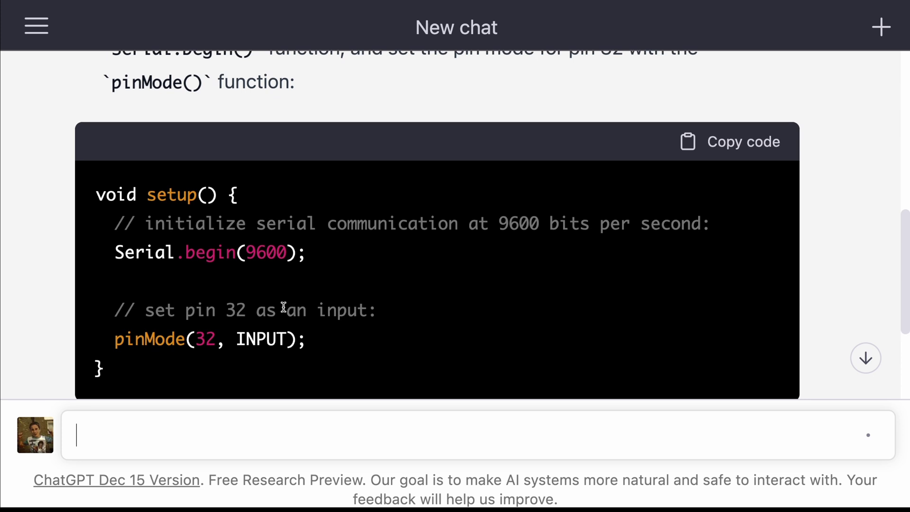
double_click(260, 251)
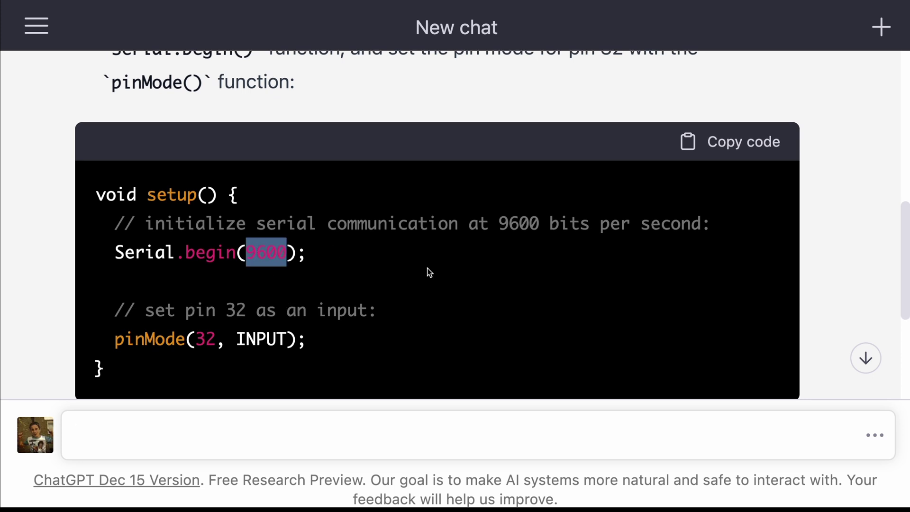
scroll(429, 272, "down", 2)
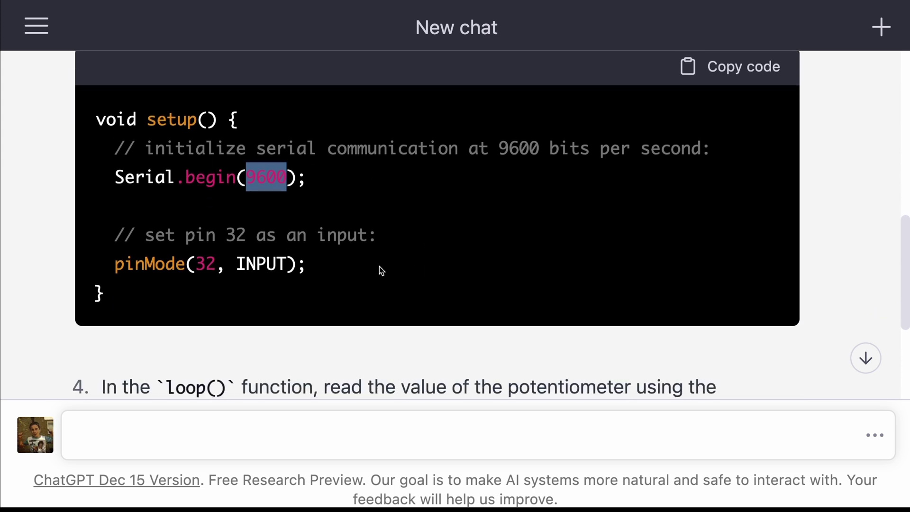
triple_click(202, 264)
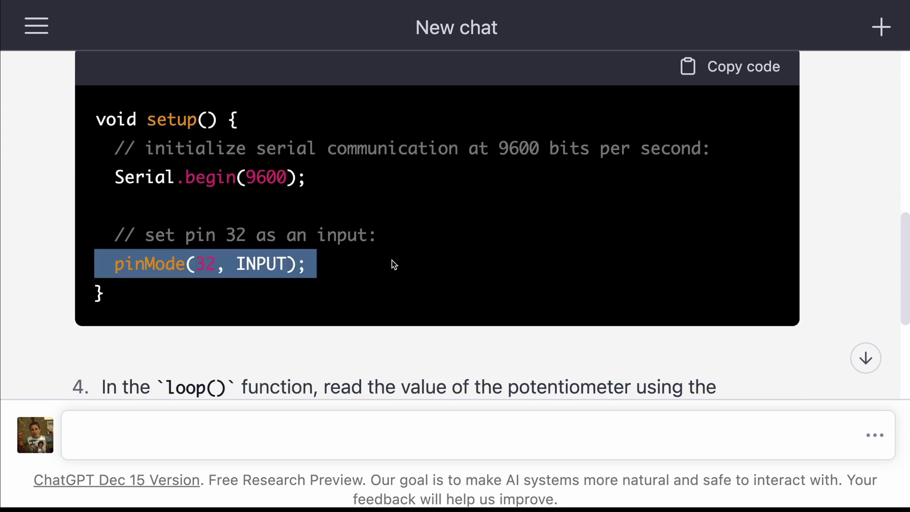
scroll(392, 265, "down", 1)
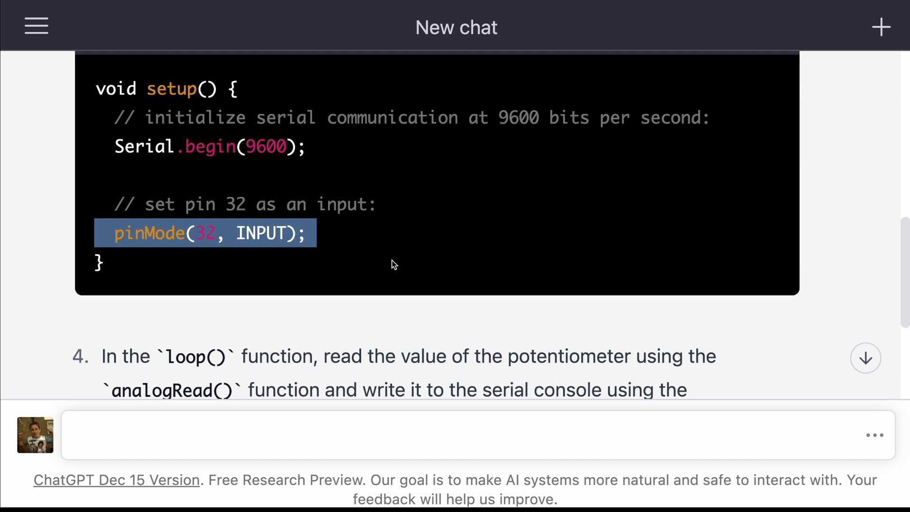
scroll(391, 264, "down", 2)
scroll(392, 265, "down", 3)
scroll(392, 265, "down", 3)
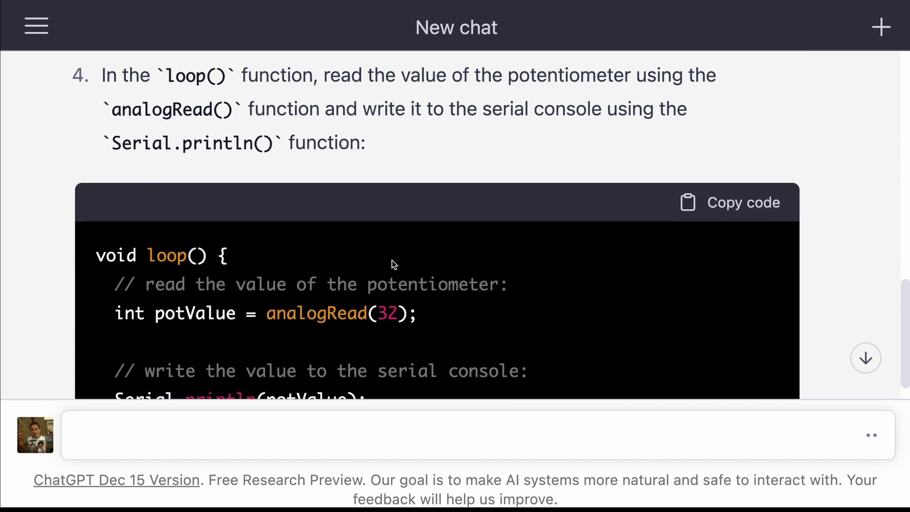
scroll(391, 265, "down", 2)
scroll(386, 254, "down", 1)
scroll(388, 326, "down", 1)
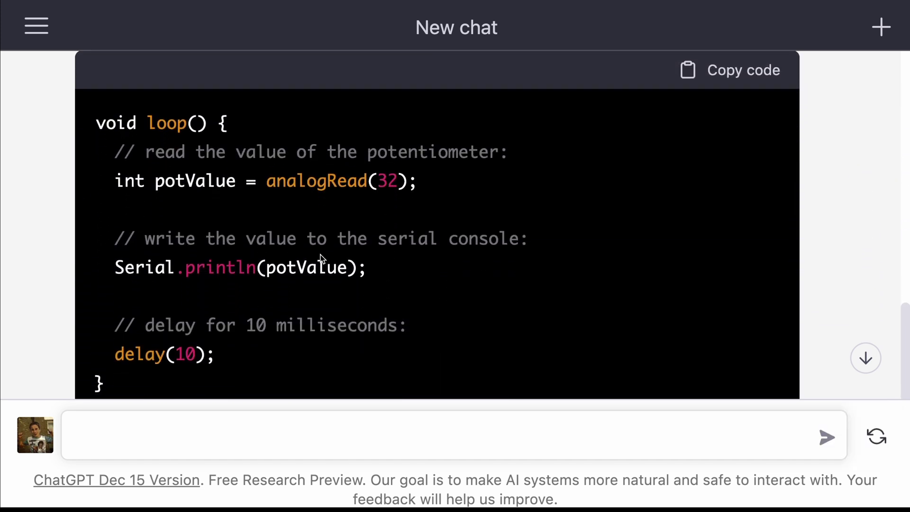
scroll(256, 347, "down", 1)
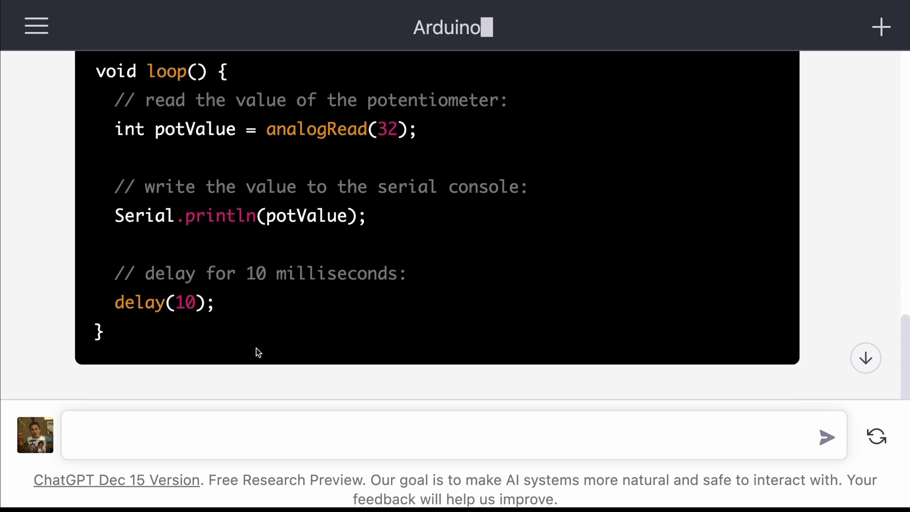
scroll(256, 348, "down", 1)
scroll(256, 348, "down", 2)
scroll(257, 347, "up", 1)
scroll(256, 348, "down", 3)
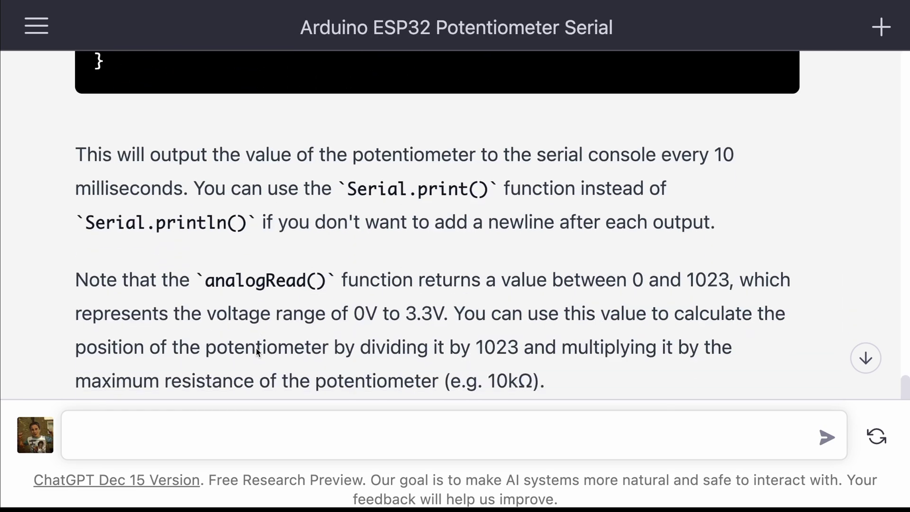
scroll(256, 348, "down", 1)
scroll(257, 353, "down", 2)
type("Show")
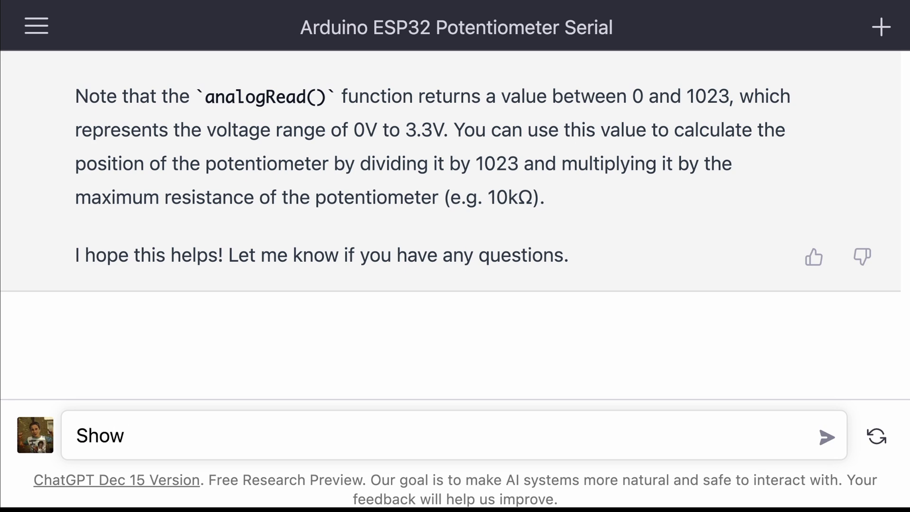
type("me the complete code")
Step: Send 'Show me the complete code' and read the full potentiometer sketch reply
key("Return")
scroll(326, 213, "up", 1)
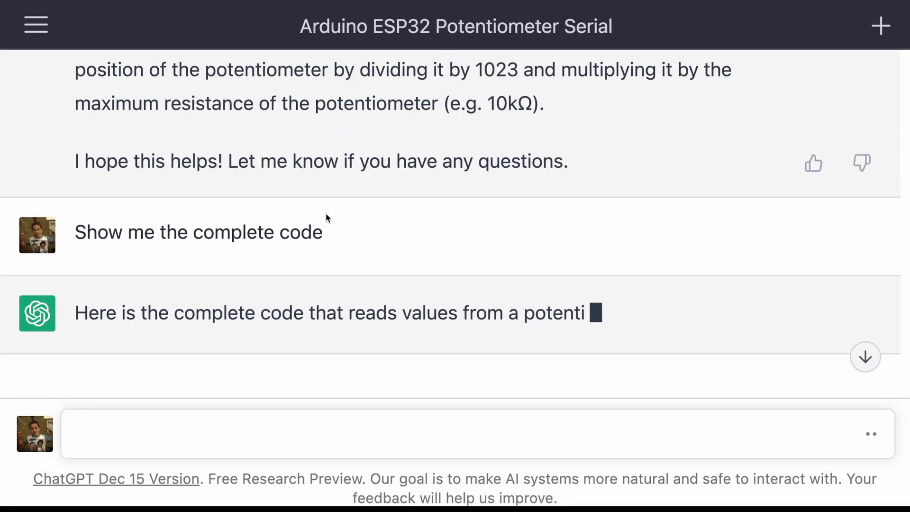
scroll(326, 213, "up", 2)
scroll(327, 213, "up", 1)
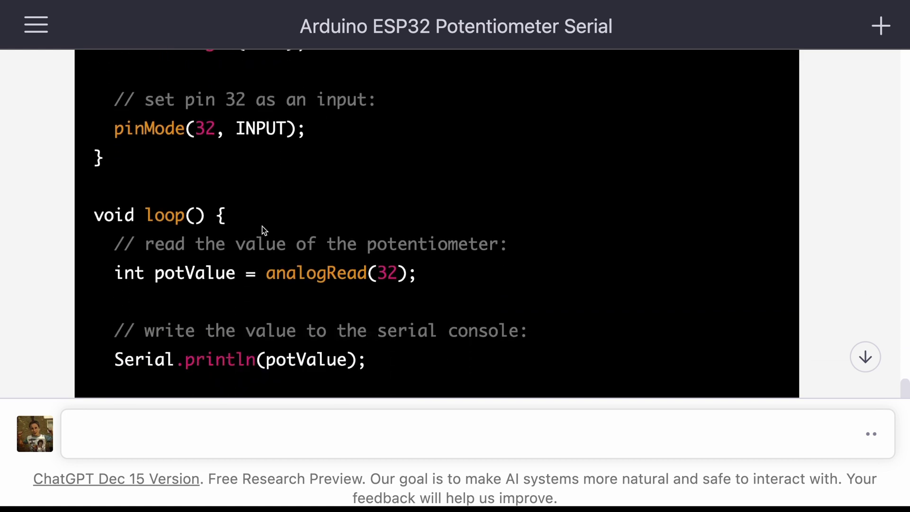
scroll(263, 226, "up", 1)
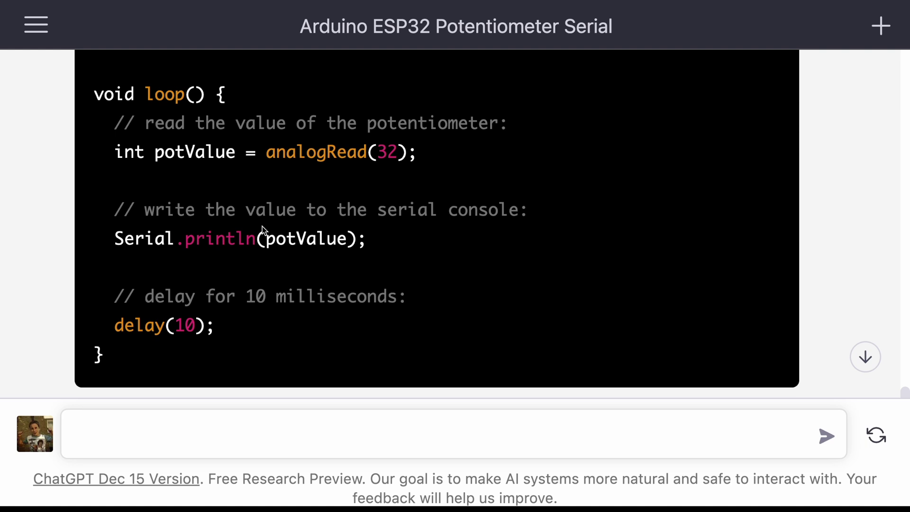
scroll(263, 227, "down", 3)
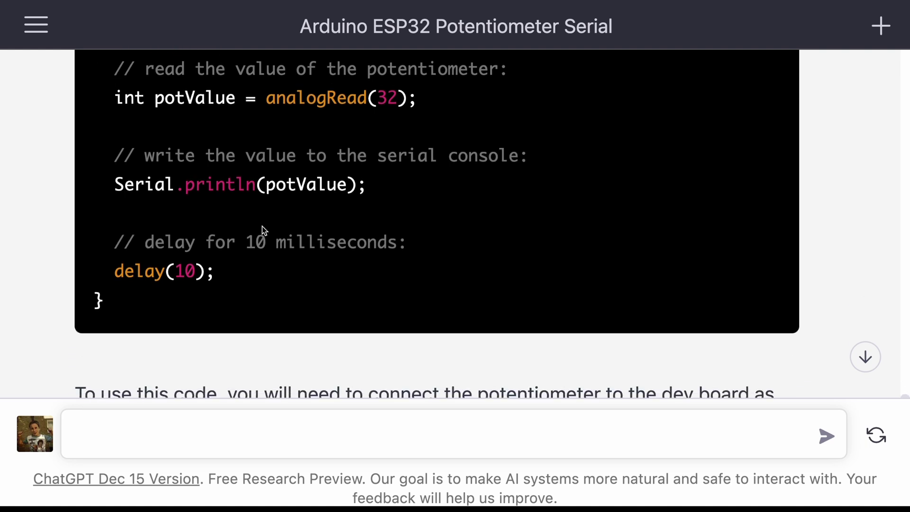
scroll(262, 226, "up", 1)
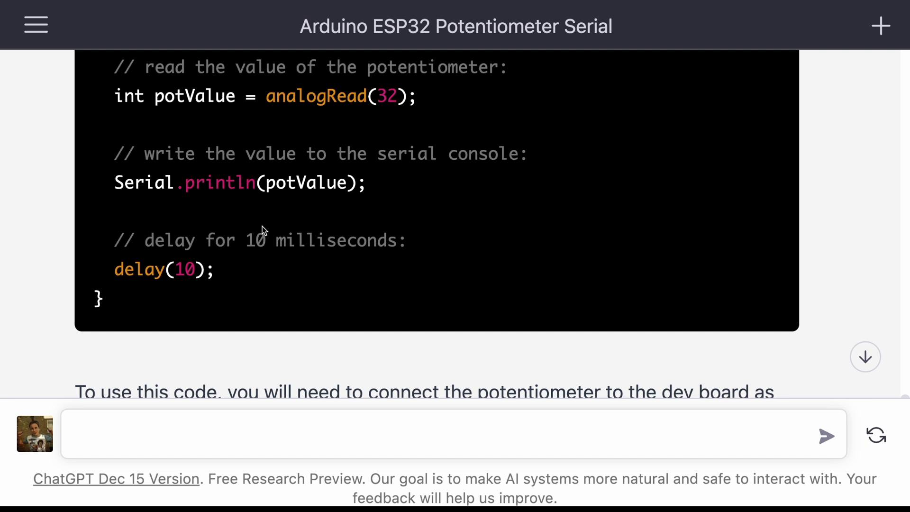
scroll(262, 227, "down", 2)
scroll(263, 226, "down", 2)
scroll(277, 305, "down", 2)
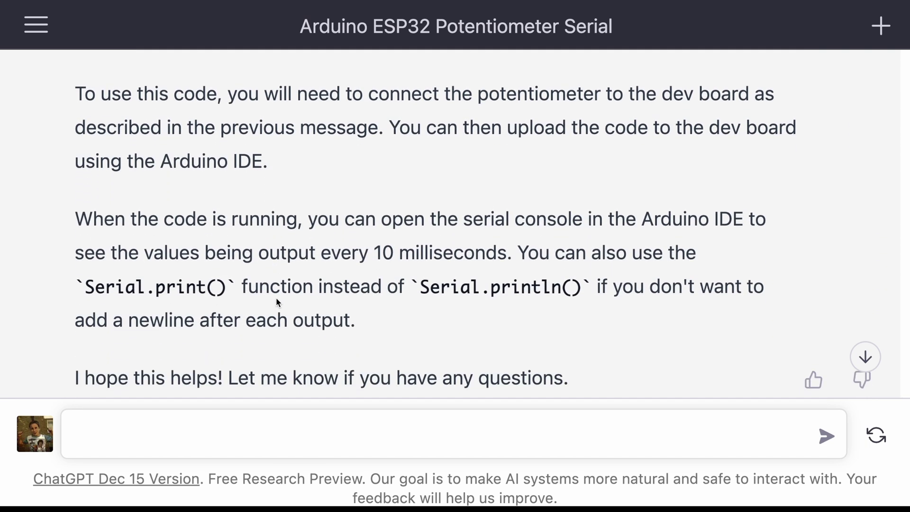
scroll(277, 305, "down", 2)
left_click(268, 429)
type("The output is very noisy. How can I re")
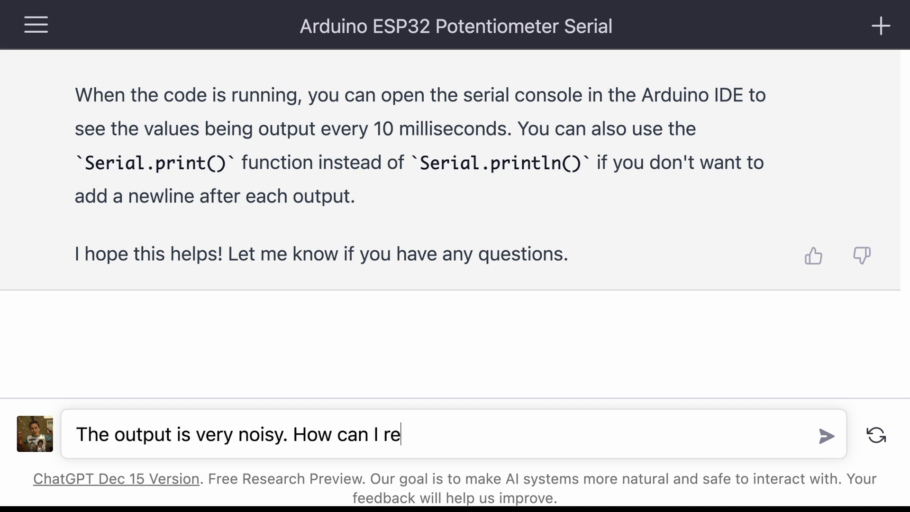
type("move the noise?")
Step: Ask how to remove the noise, then check the averaging code's loop count 10 and potValueCount lines
key("Return")
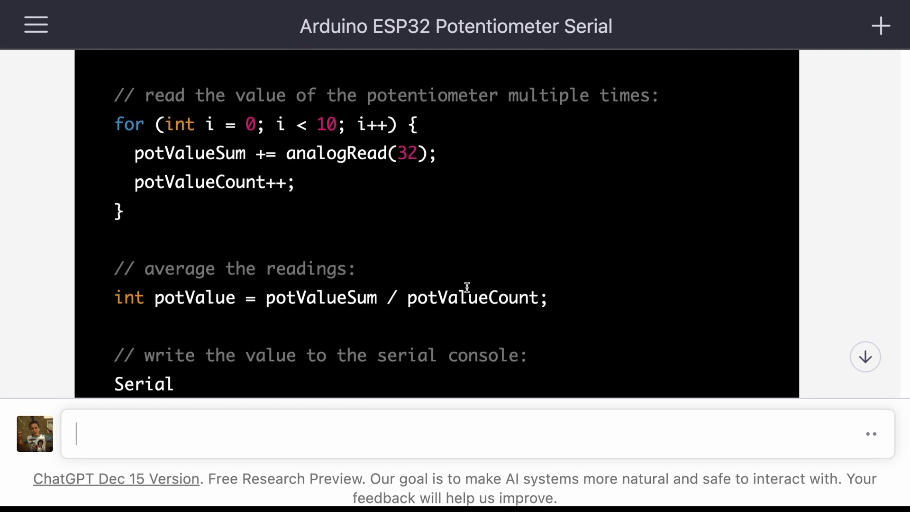
scroll(430, 300, "up", 2)
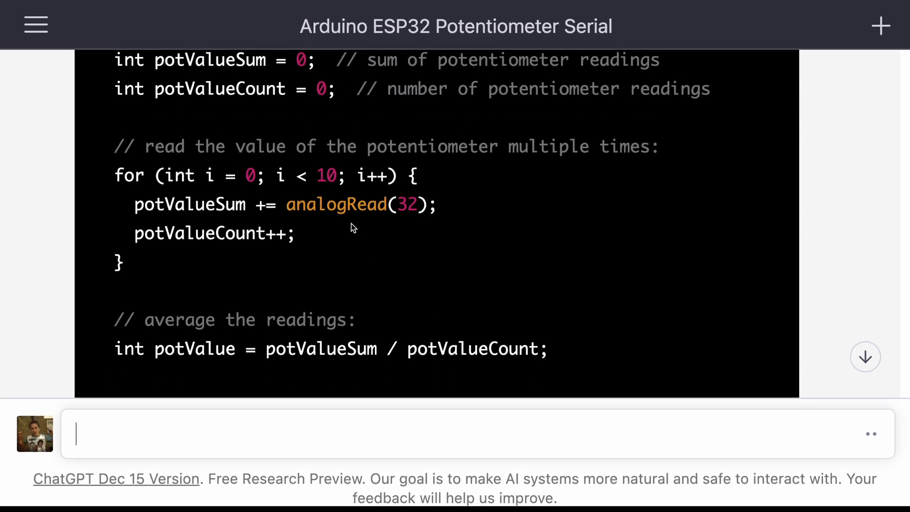
double_click(325, 176)
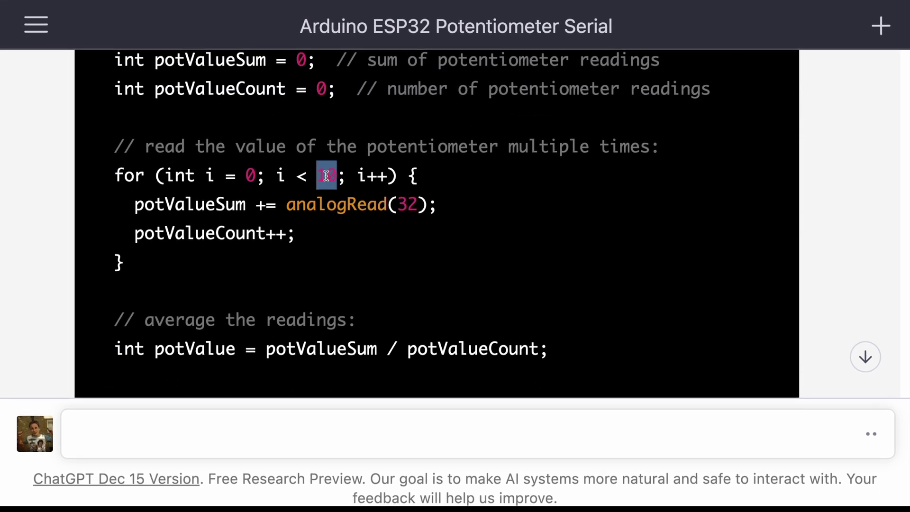
double_click(441, 347)
triple_click(228, 236)
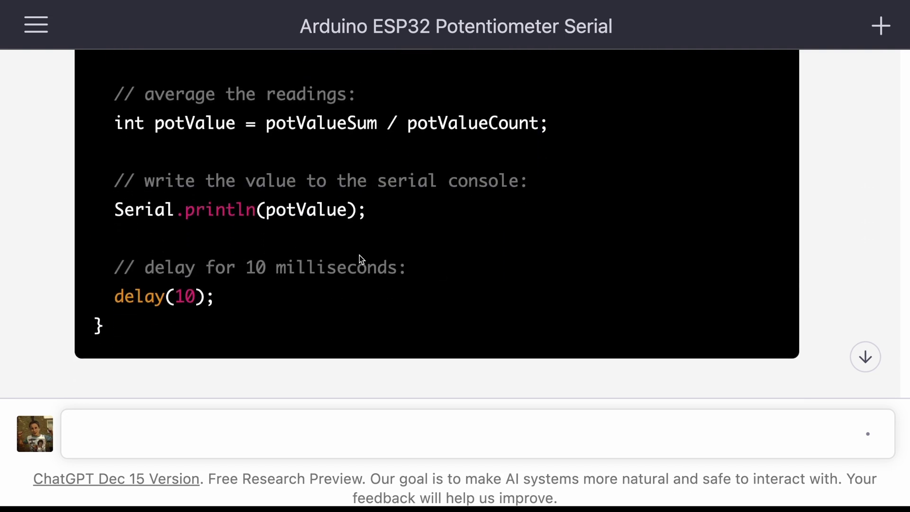
scroll(360, 256, "up", 1)
scroll(360, 256, "up", 3)
scroll(359, 255, "up", 5)
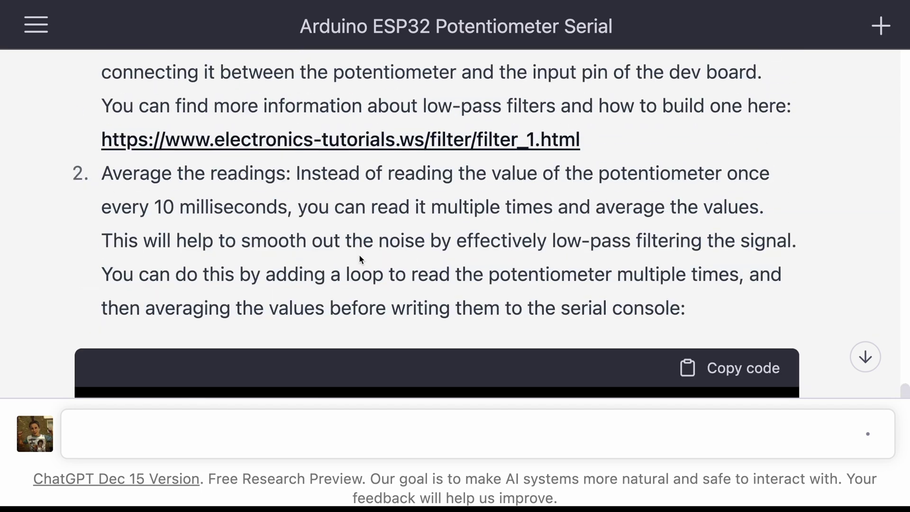
scroll(359, 256, "down", 4)
scroll(359, 255, "down", 5)
scroll(358, 255, "down", 5)
type("S")
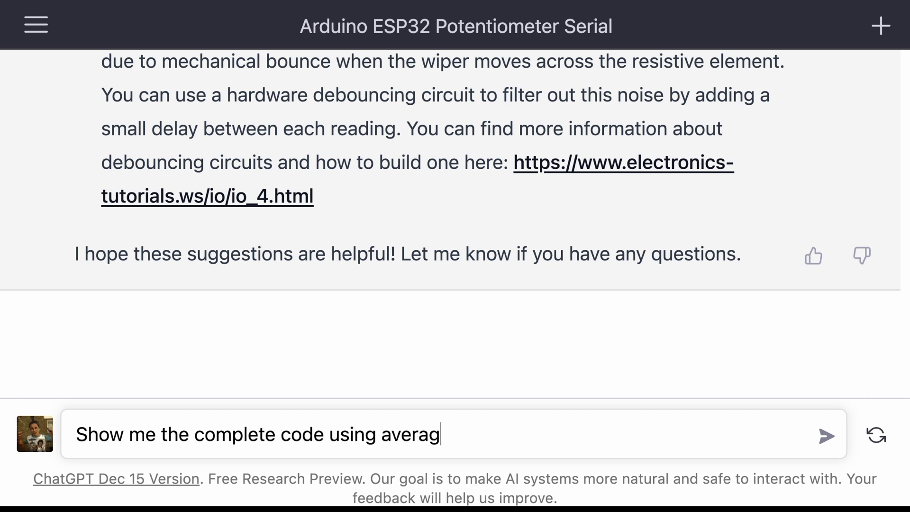
type(".")
Step: Request complete averaging code, regenerate it with 10 ms delay and 115200 baud, and select it
key("Return")
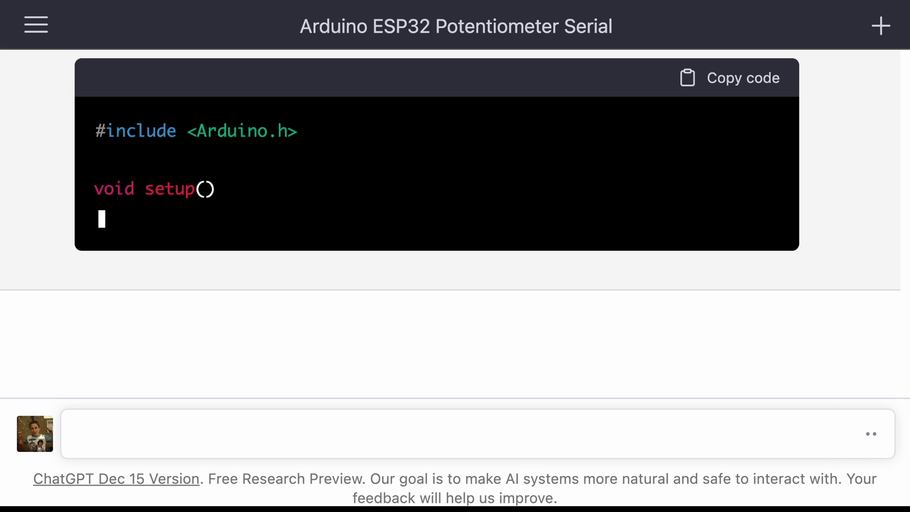
scroll(465, 264, "up", 3)
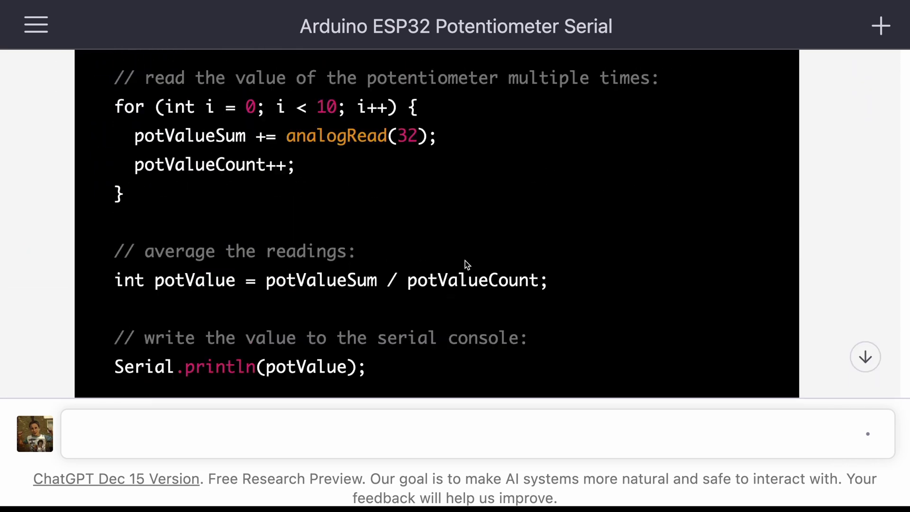
scroll(465, 265, "up", 3)
scroll(466, 265, "up", 2)
scroll(465, 265, "up", 2)
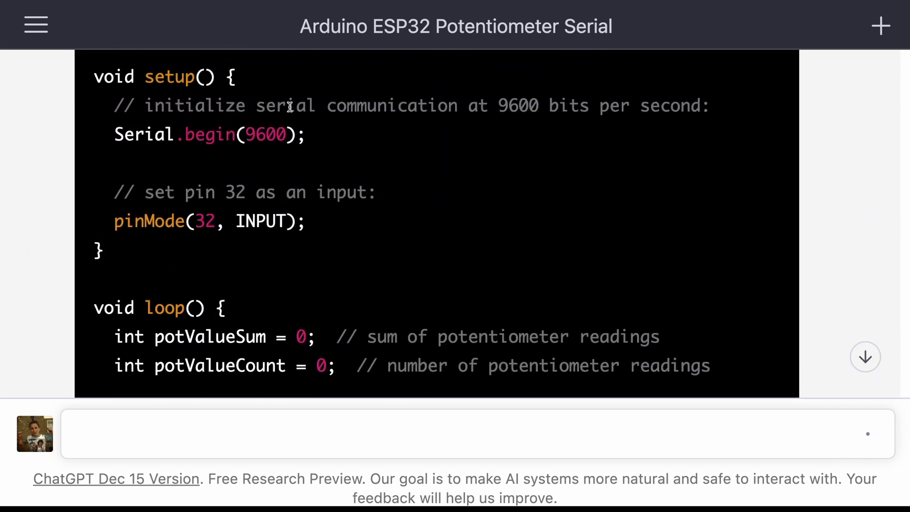
scroll(335, 216, "down", 6)
scroll(335, 217, "down", 3)
scroll(336, 216, "down", 5)
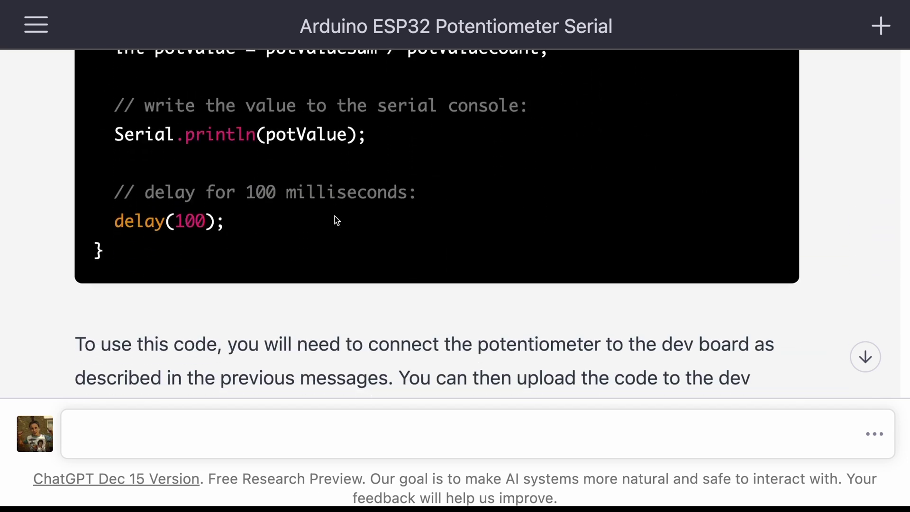
double_click(185, 221)
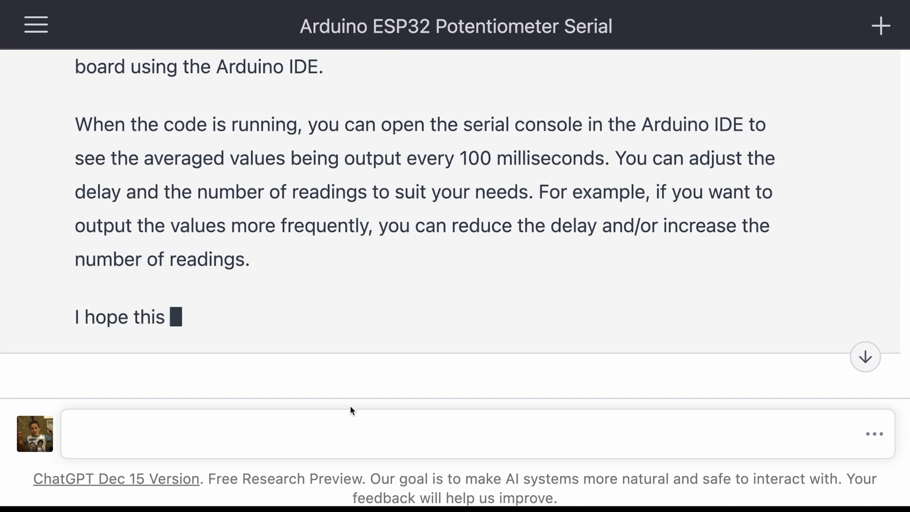
type("Generate the code")
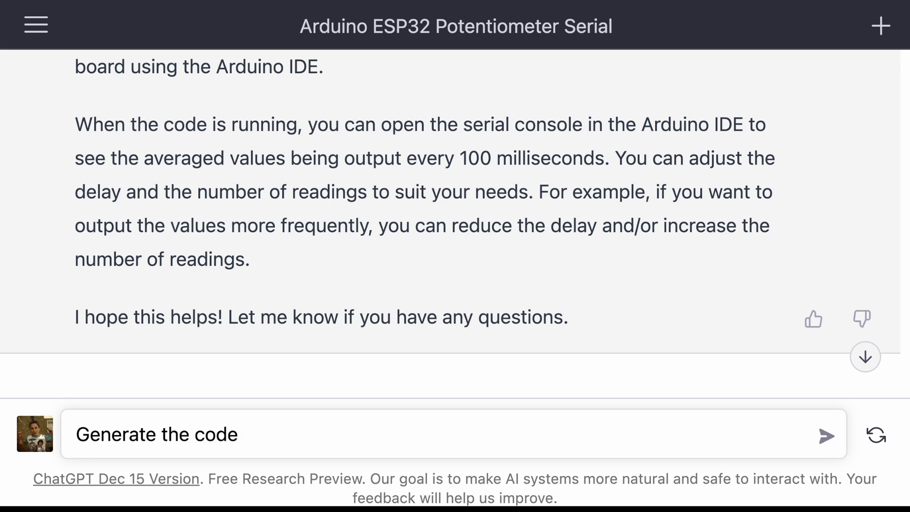
type(" using 10ms for the delay and 115200 for the baud rate.")
key("Return")
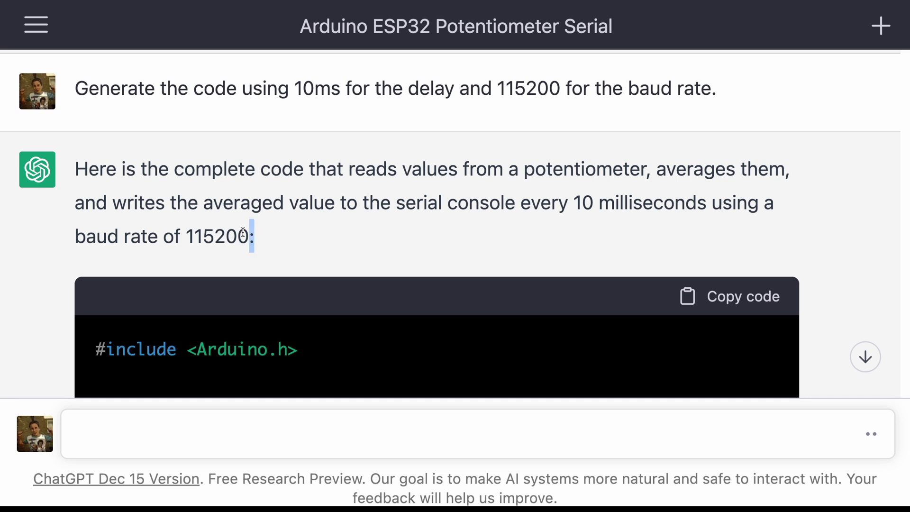
left_click_drag(242, 233, 97, 170)
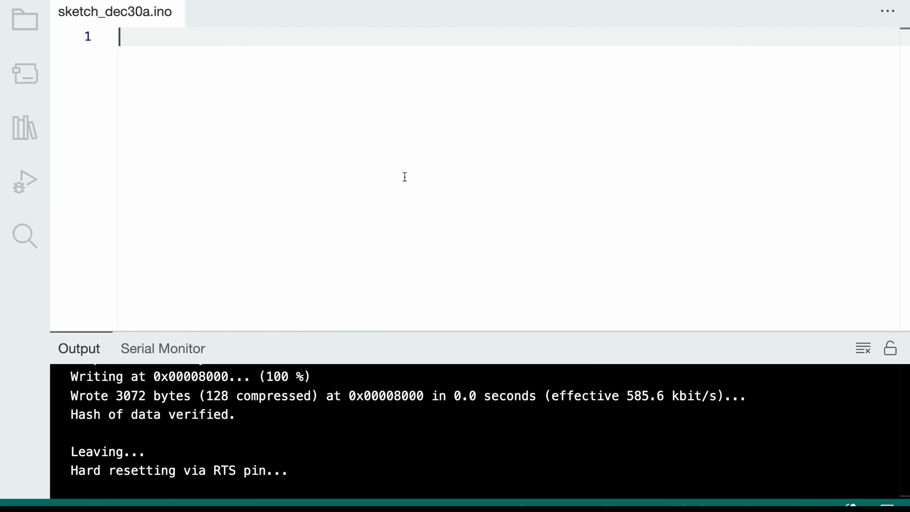
Step: Paste the averaging code, upload it to the ESP32, and view readings in the Serial Plotter
key("ctrl+v")
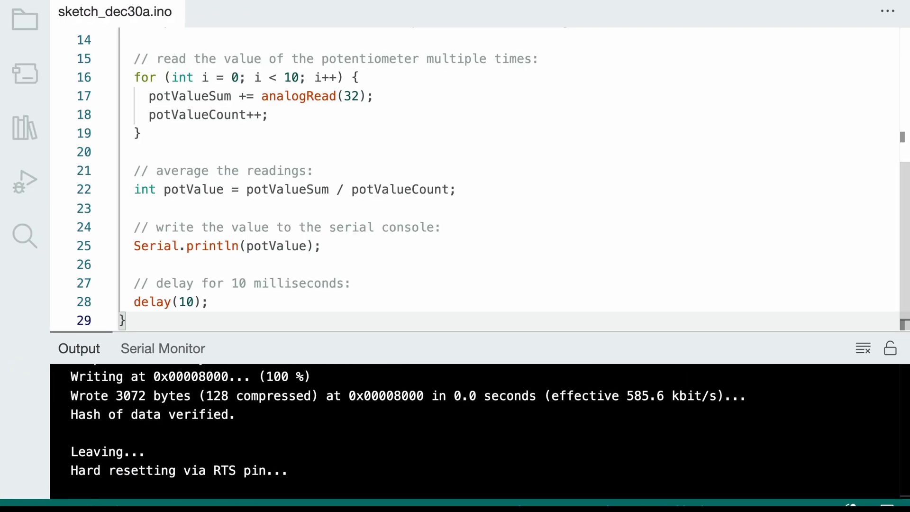
key("ctrl+u")
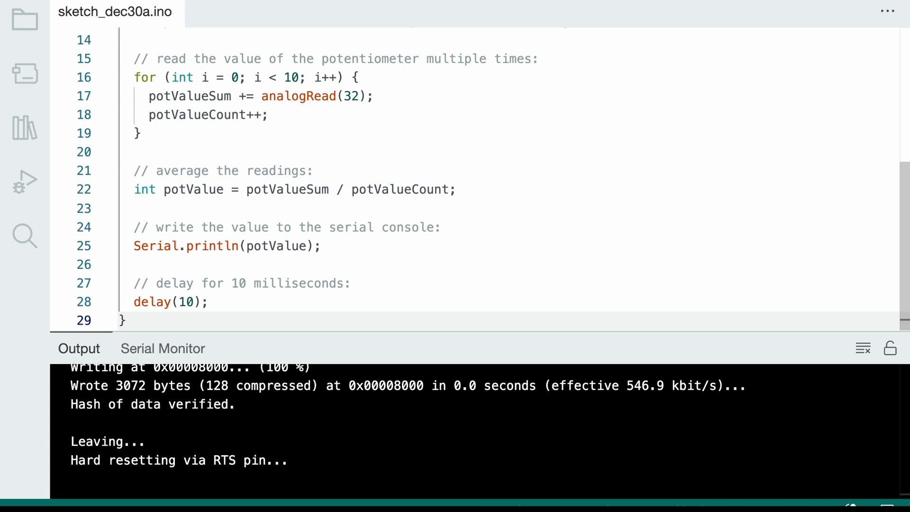
left_click(192, 1)
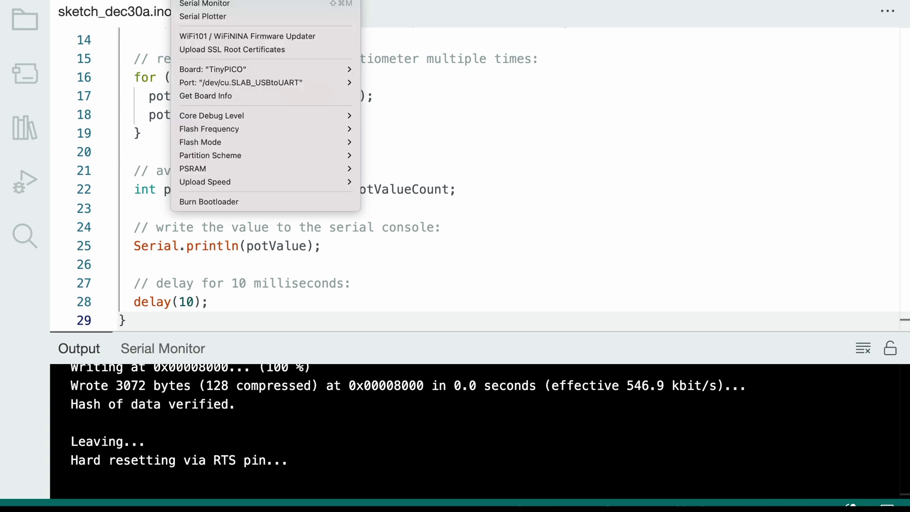
left_click(199, 16)
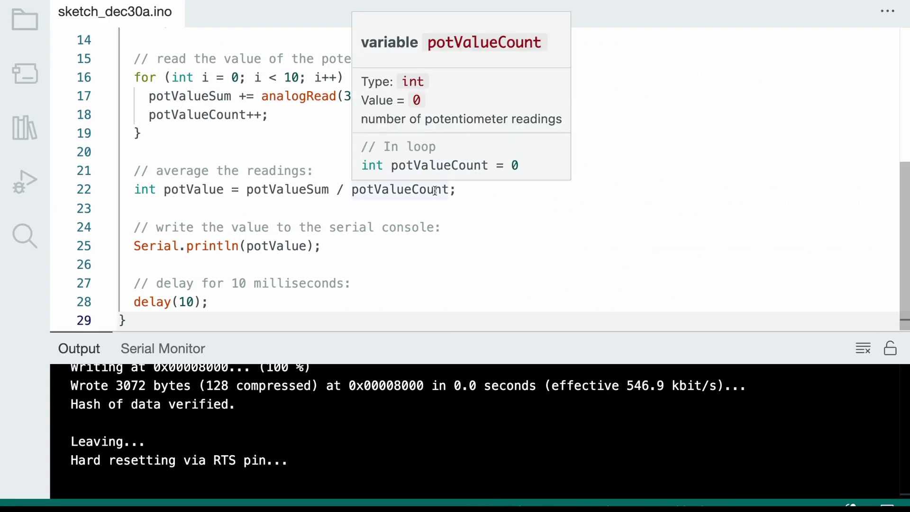
left_click(501, 248)
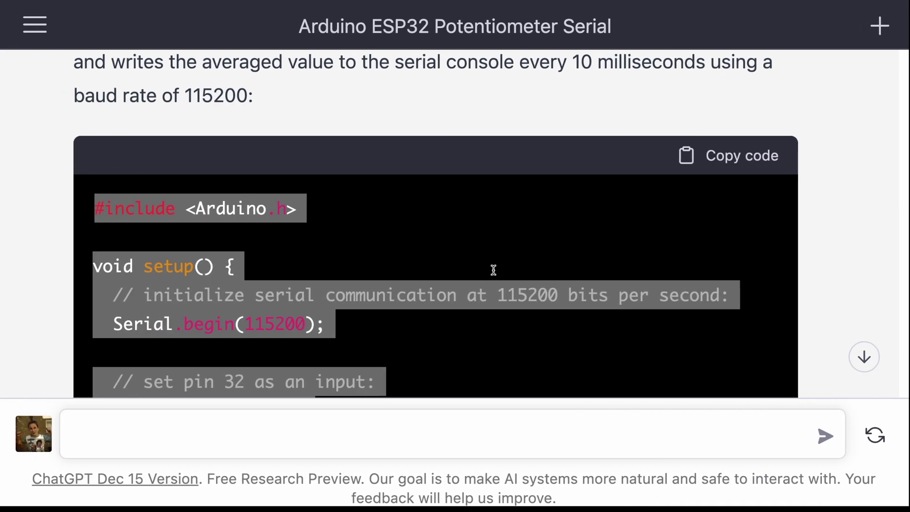
scroll(478, 327, "down", 3)
scroll(479, 326, "down", 10)
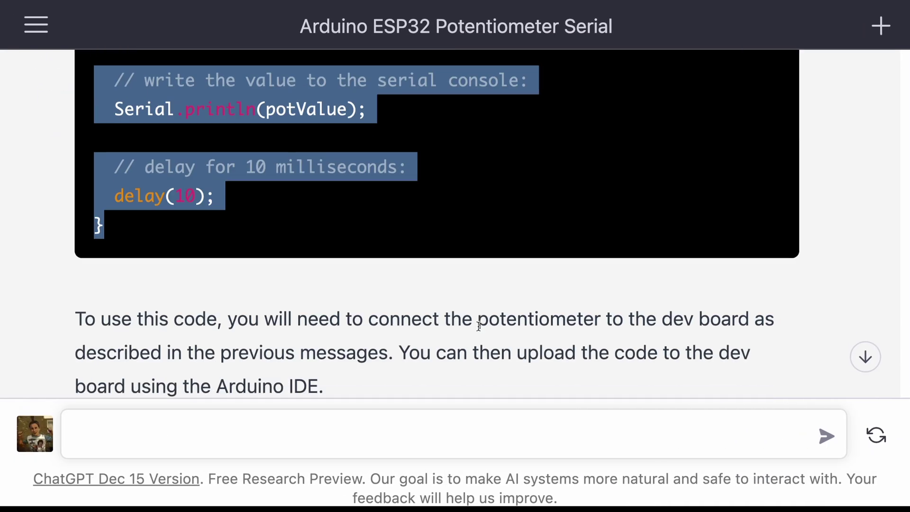
scroll(479, 326, "down", 5)
scroll(479, 330, "up", 5)
scroll(478, 331, "up", 3)
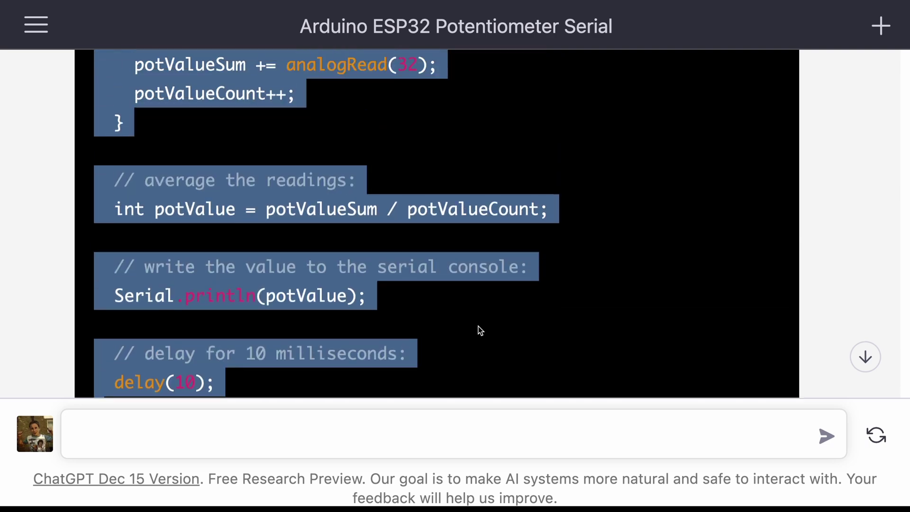
scroll(479, 331, "up", 2)
scroll(479, 329, "up", 3)
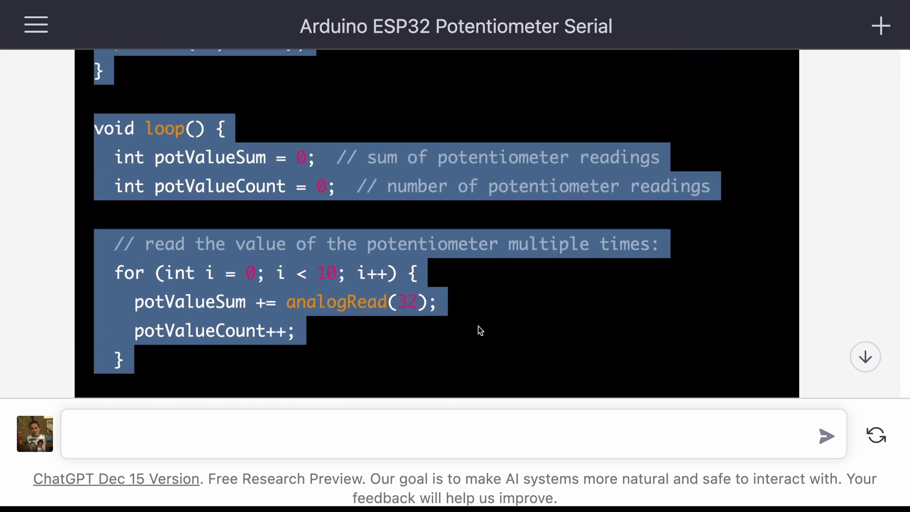
scroll(478, 330, "down", 3)
scroll(479, 331, "down", 2)
scroll(478, 326, "down", 10)
type("My bo")
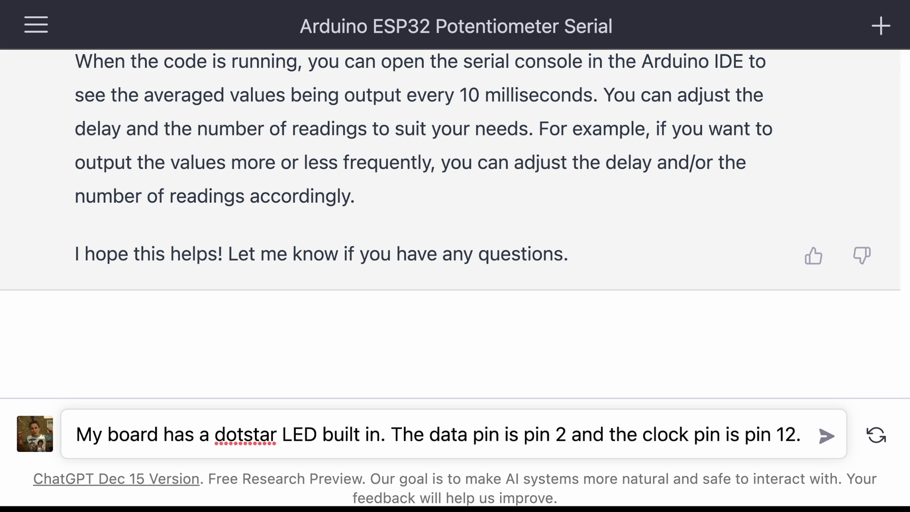
type(" Change the color of the LEd to green is the value is less than 1024, yellow if the value is less than ")
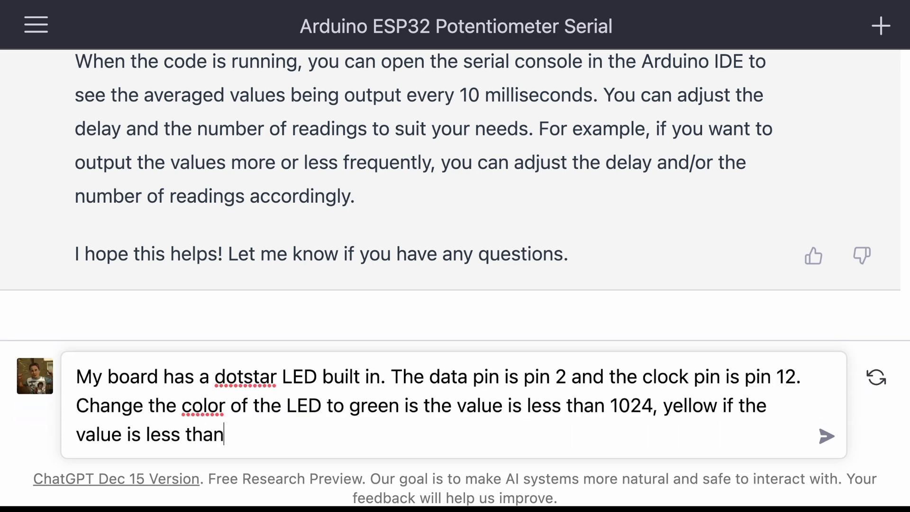
type("2048 and red otherwise.")
Step: Send the DotStar request: green below 1024, yellow below 2048, red otherwise
key("Return")
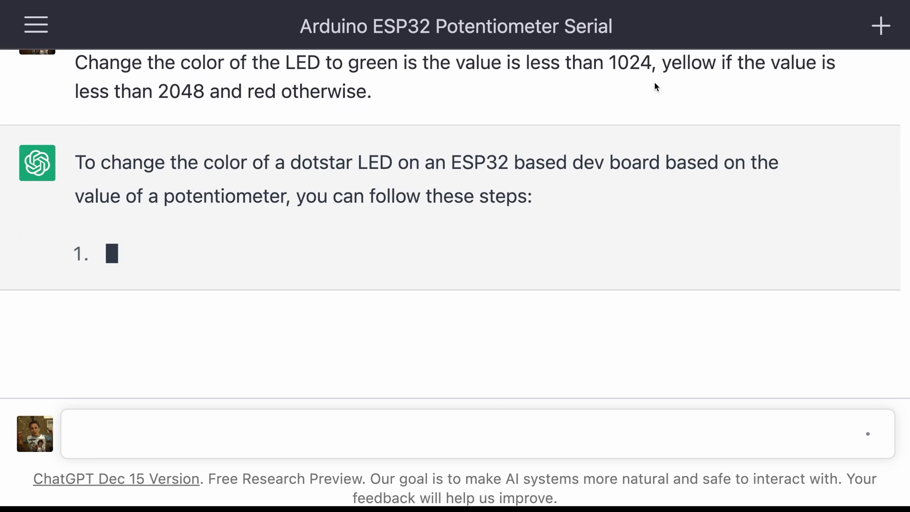
scroll(750, 115, "up", 3)
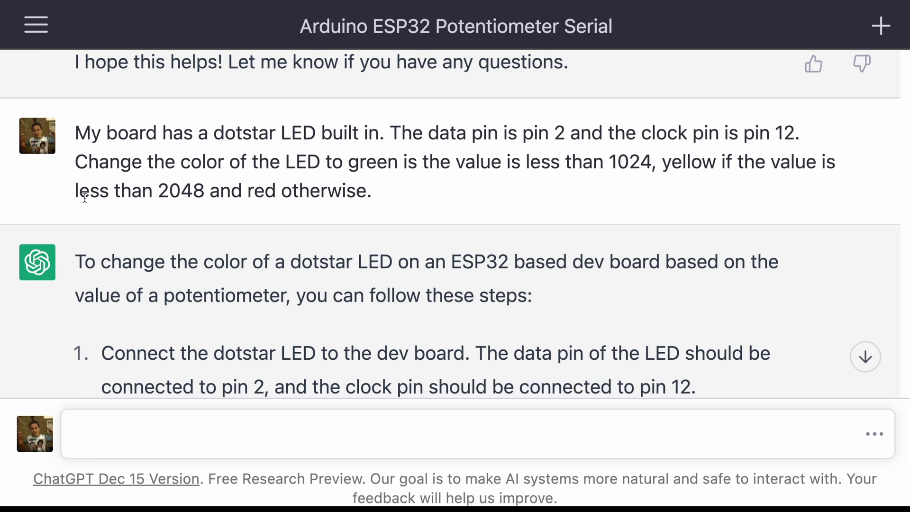
scroll(339, 279, "down", 2)
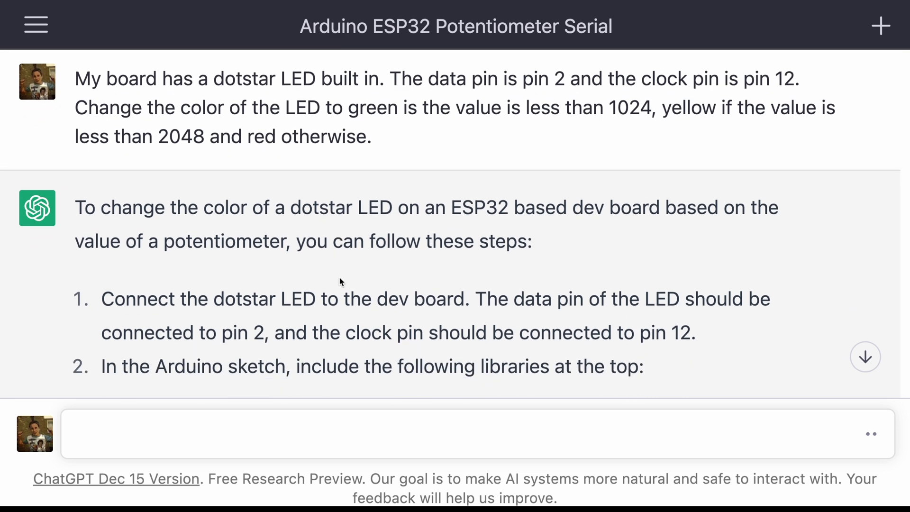
scroll(340, 280, "down", 1)
scroll(339, 279, "down", 1)
scroll(340, 279, "down", 2)
scroll(340, 279, "down", 1)
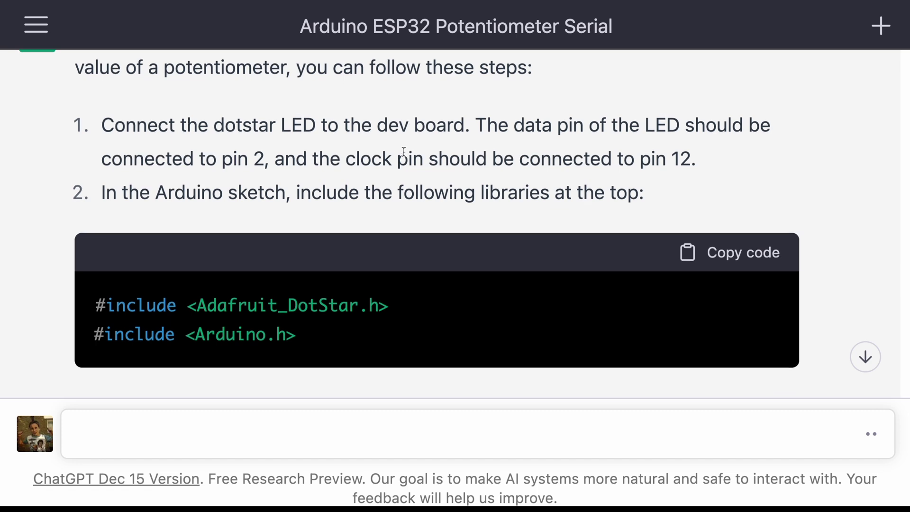
scroll(405, 155, "down", 2)
scroll(395, 159, "down", 1)
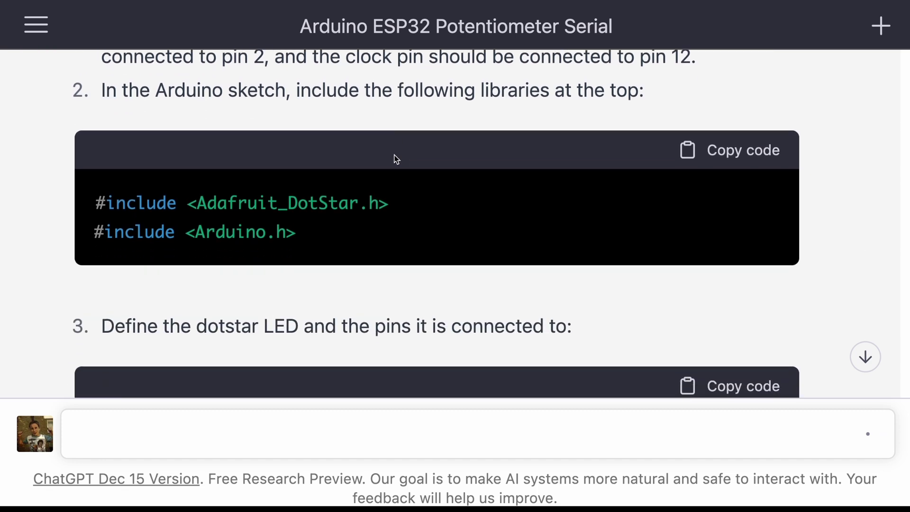
Step: Review the Adafruit_DotStar pin code and the green, yellow and red threshold explanation
double_click(280, 203)
scroll(345, 234, "down", 1)
scroll(341, 236, "down", 3)
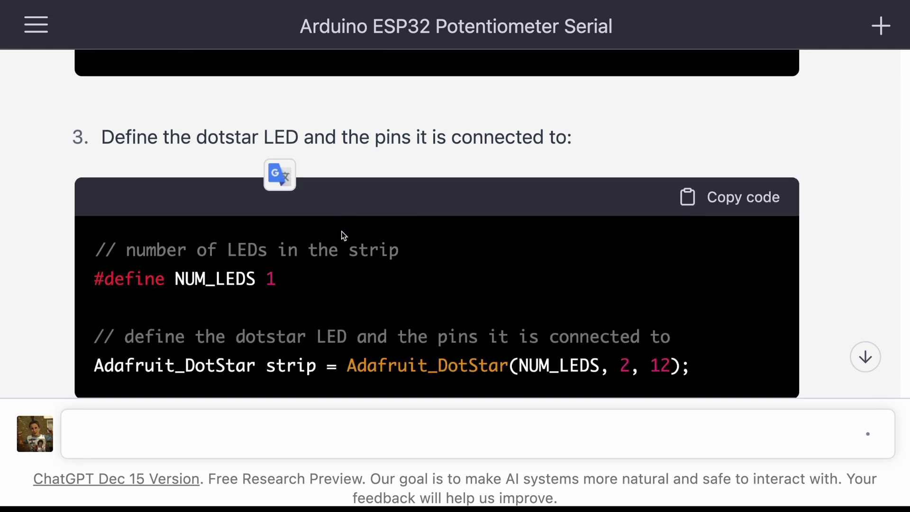
scroll(341, 235, "down", 1)
scroll(330, 268, "down", 1)
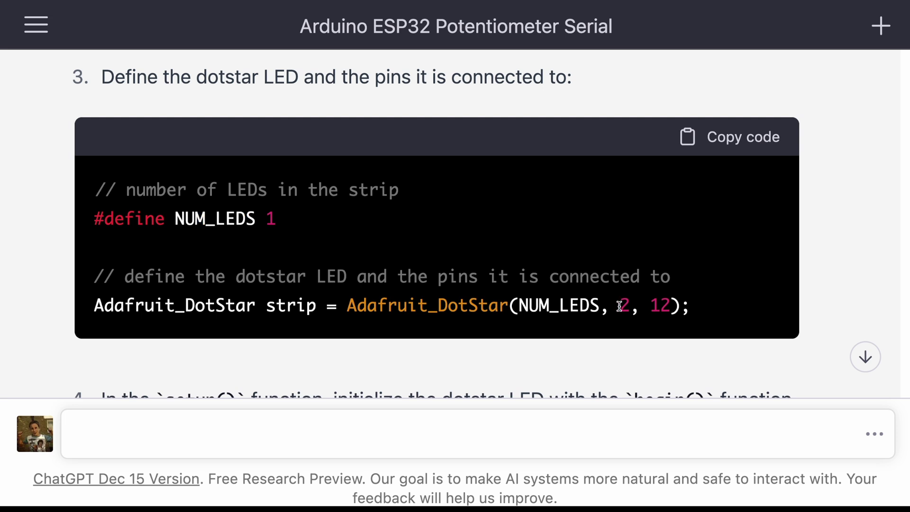
scroll(669, 307, "down", 1)
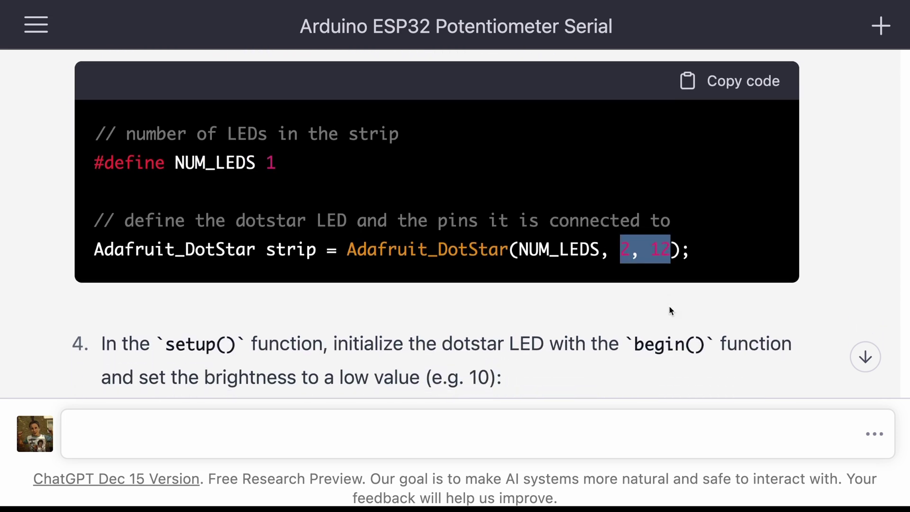
scroll(668, 306, "down", 1)
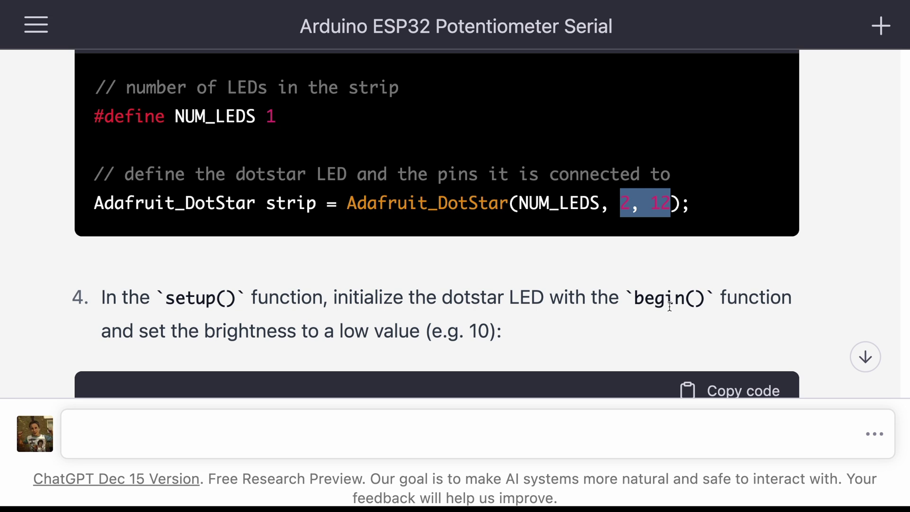
scroll(669, 307, "down", 2)
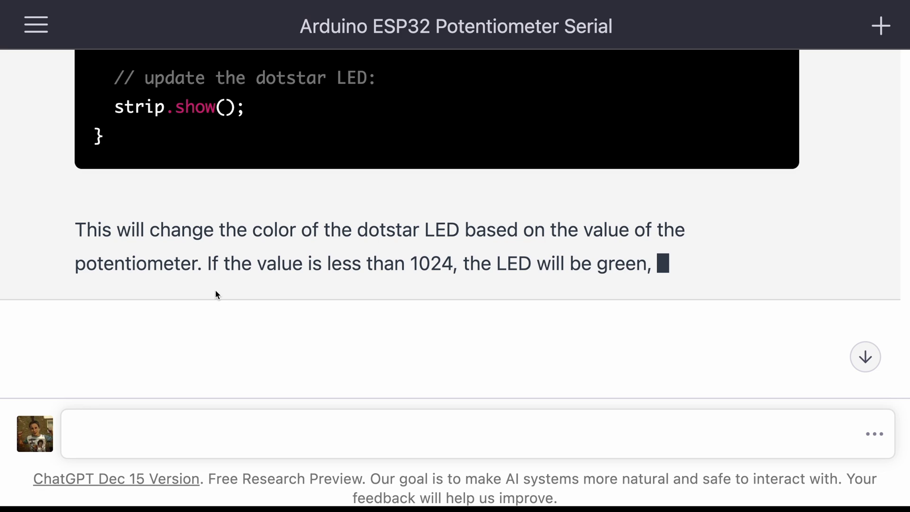
scroll(215, 292, "up", 4)
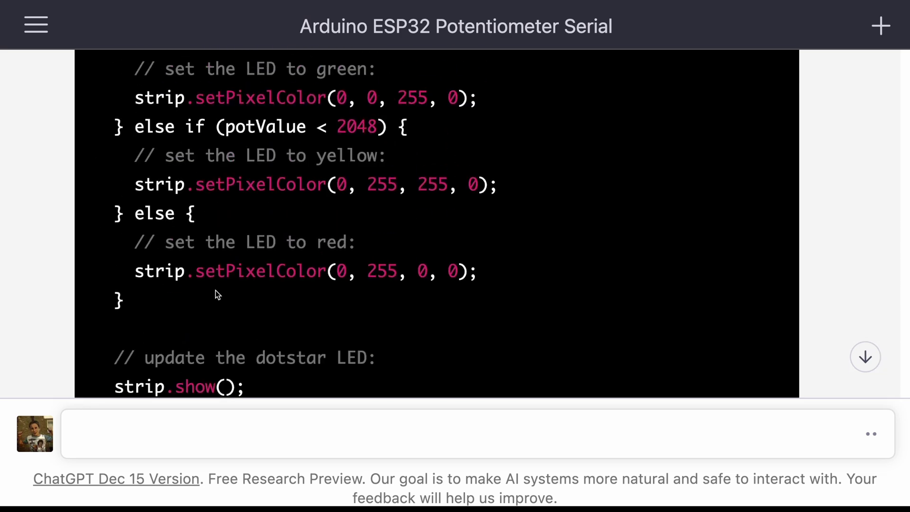
scroll(215, 290, "up", 5)
scroll(216, 290, "up", 3)
scroll(215, 290, "up", 3)
scroll(215, 290, "up", 4)
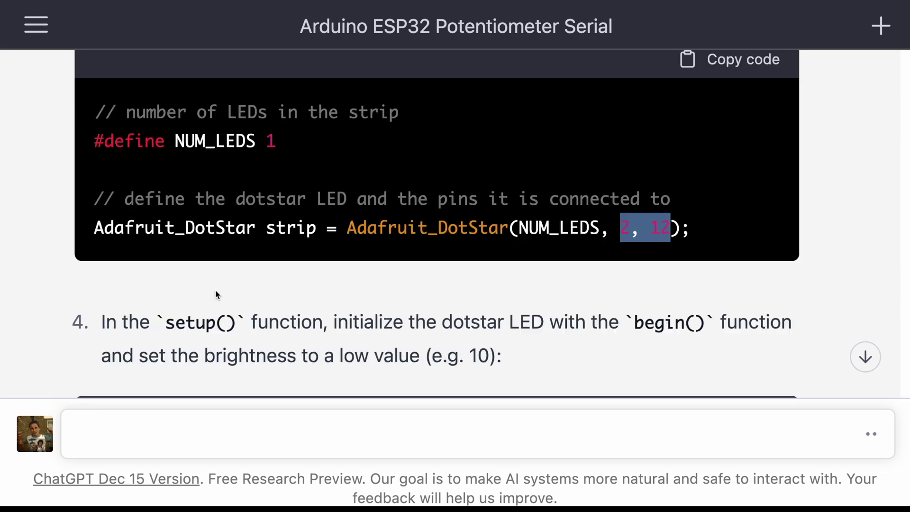
scroll(215, 290, "up", 2)
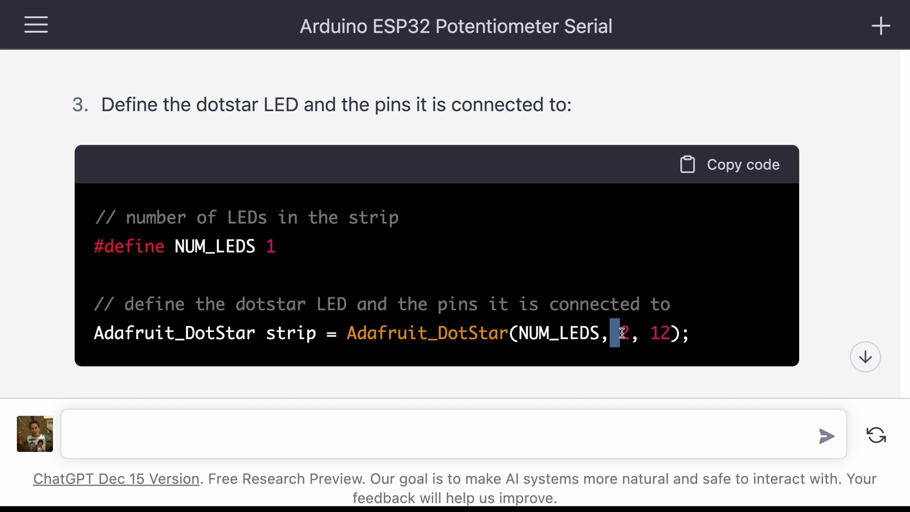
scroll(479, 334, "down", 1)
scroll(478, 335, "down", 8)
scroll(478, 335, "down", 10)
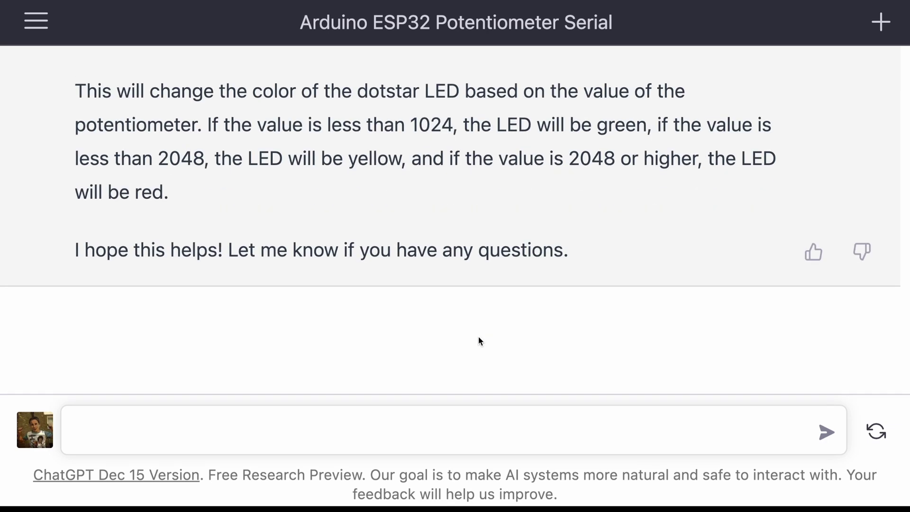
Step: Request pin constants and maximum brightness, then check the new pin constant and brightness lines
left_click(439, 421)
type("Us")
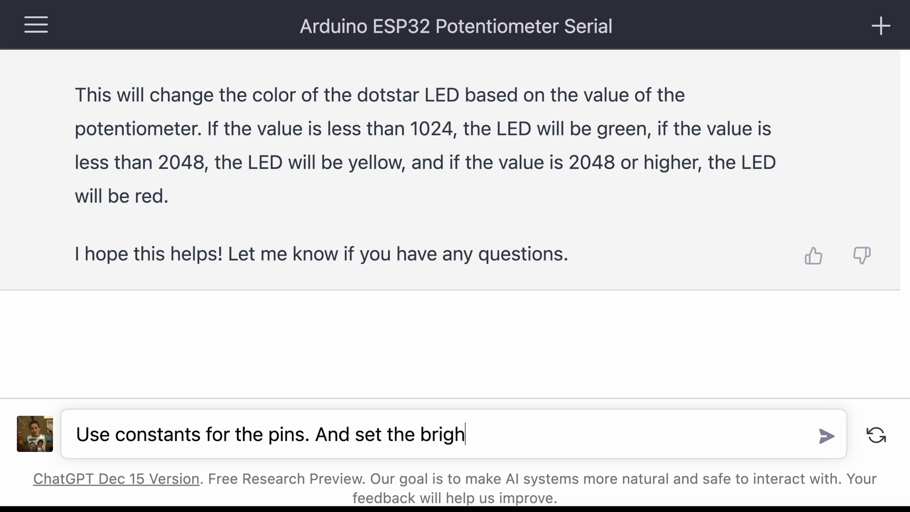
type("tness to maximum.")
key("Return")
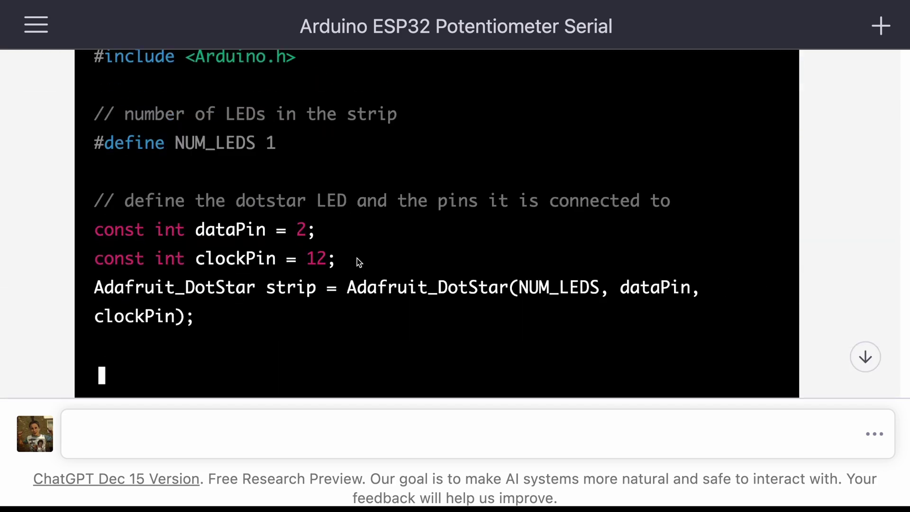
mouse_move(357, 260)
left_mouse_down()
mouse_move(192, 258)
mouse_move(93, 230)
left_mouse_up()
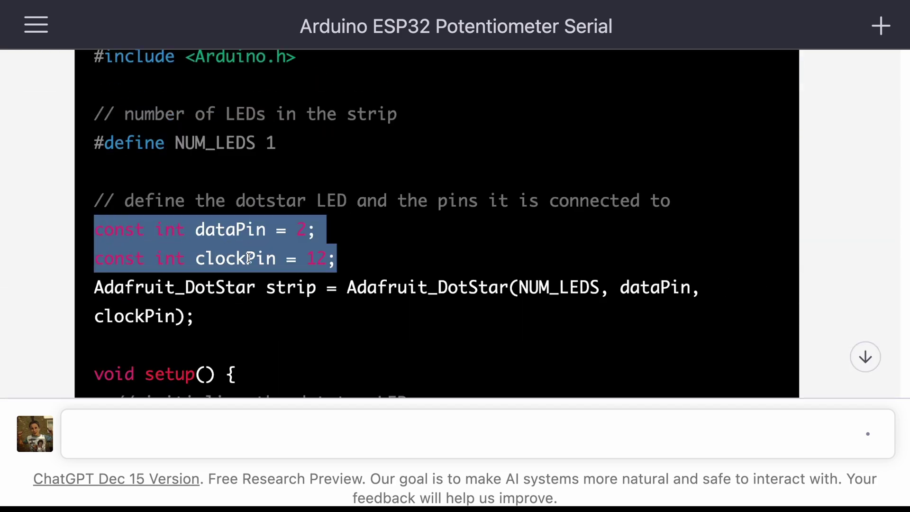
scroll(248, 259, "up", 1)
double_click(134, 157)
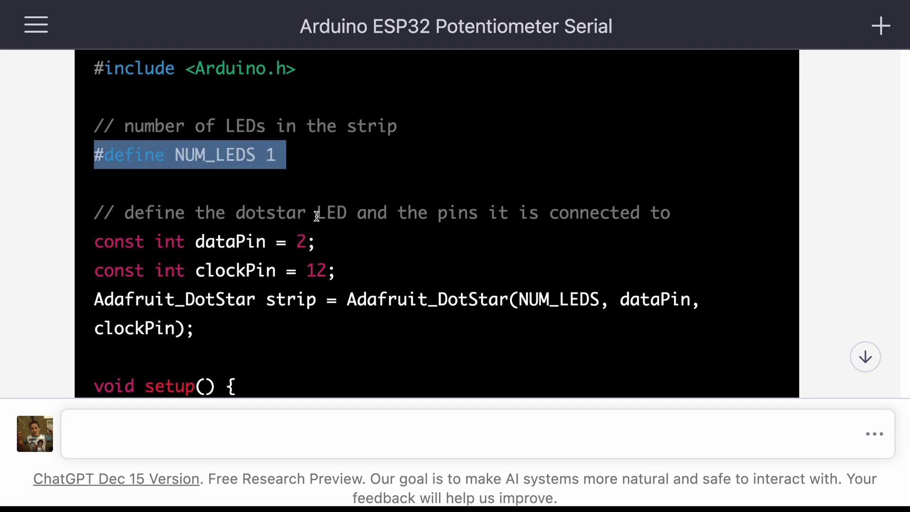
scroll(317, 216, "down", 1)
scroll(317, 215, "down", 3)
scroll(317, 216, "down", 2)
scroll(317, 221, "down", 2)
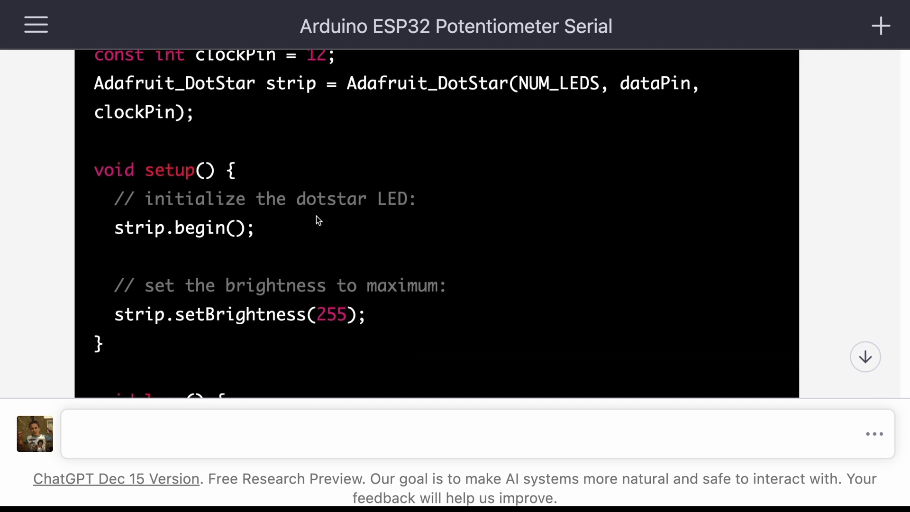
triple_click(263, 314)
scroll(261, 316, "down", 3)
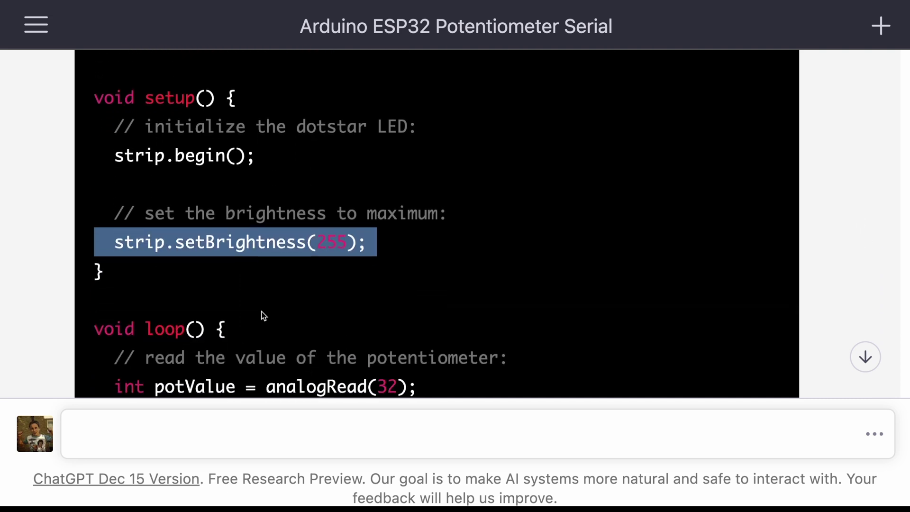
scroll(262, 316, "down", 3)
scroll(261, 316, "down", 2)
scroll(262, 313, "down", 3)
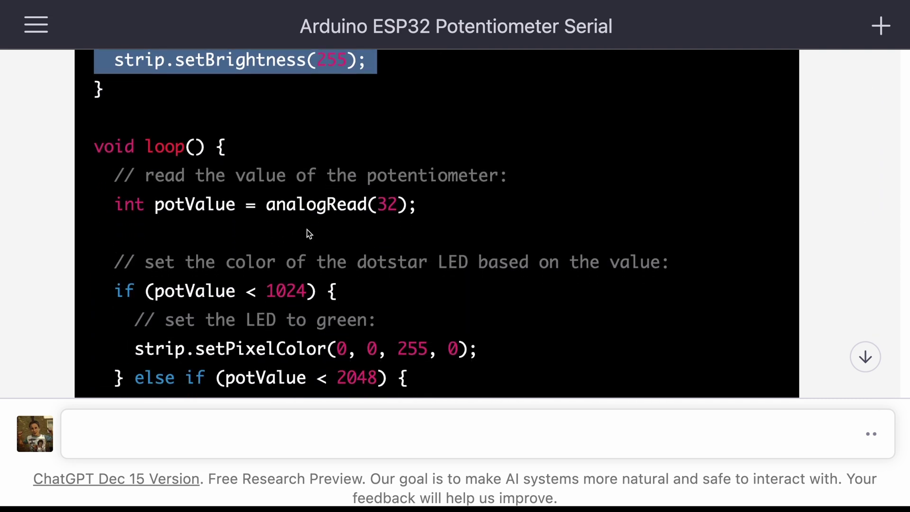
scroll(270, 307, "down", 1)
scroll(270, 307, "down", 3)
scroll(270, 305, "down", 2)
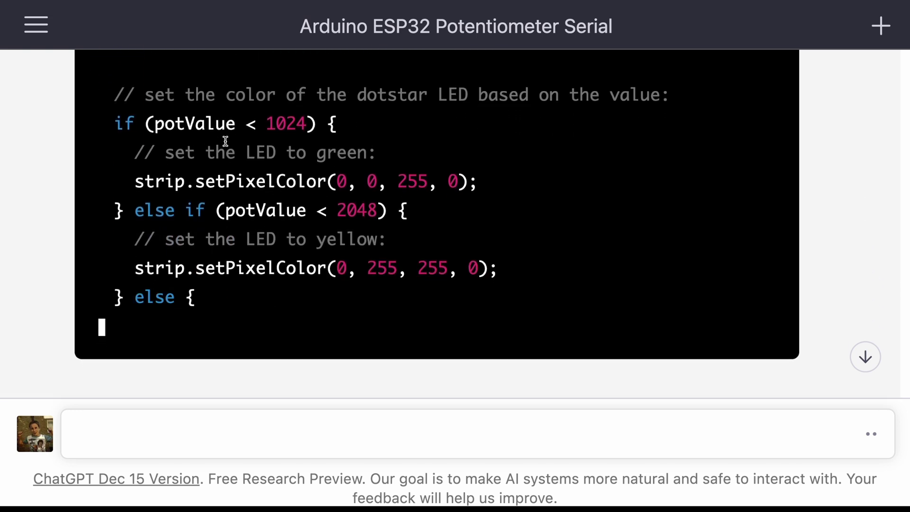
scroll(359, 243, "down", 1)
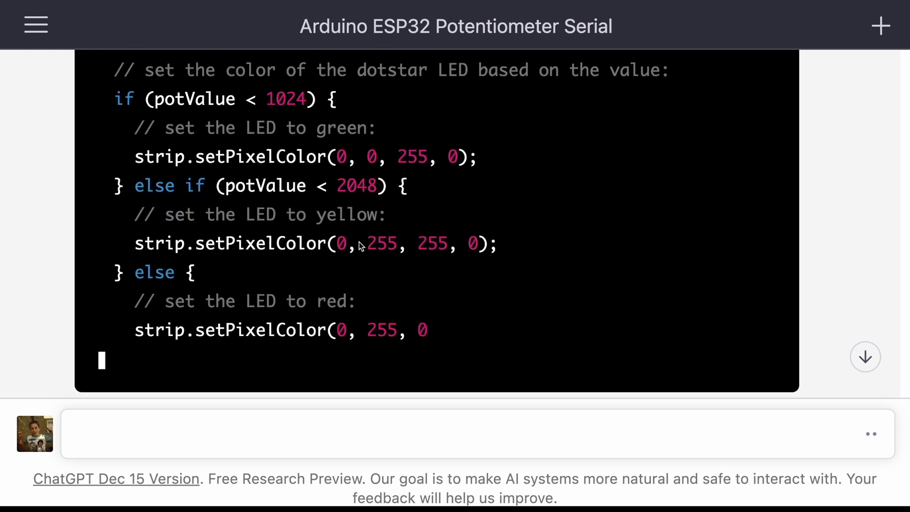
scroll(359, 244, "down", 1)
scroll(359, 245, "down", 3)
left_click_drag(168, 344, 153, 196)
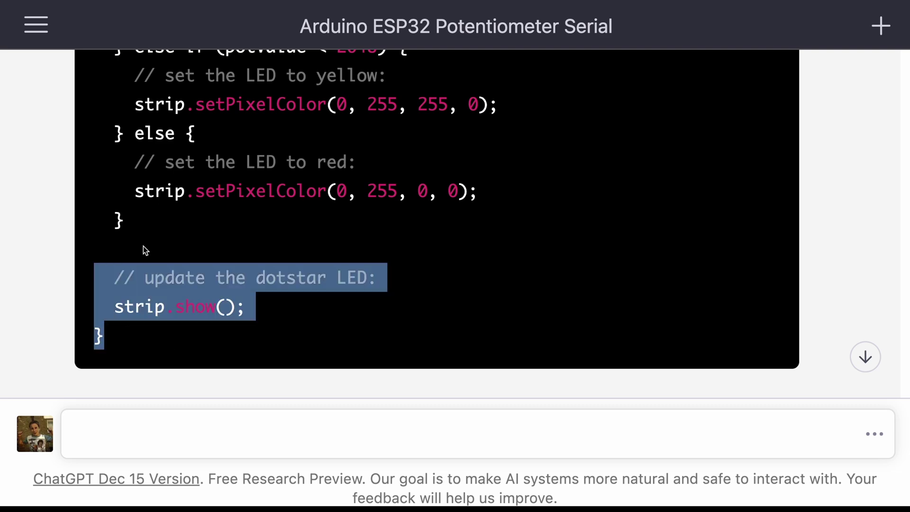
scroll(153, 196, "up", 4)
scroll(153, 196, "up", 3)
scroll(160, 188, "up", 3)
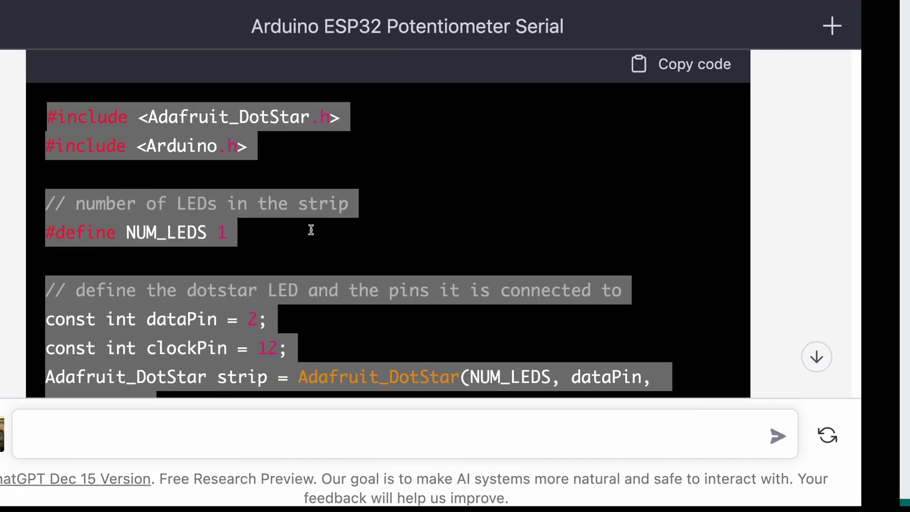
scroll(387, 330, "down", 2)
scroll(393, 333, "down", 4)
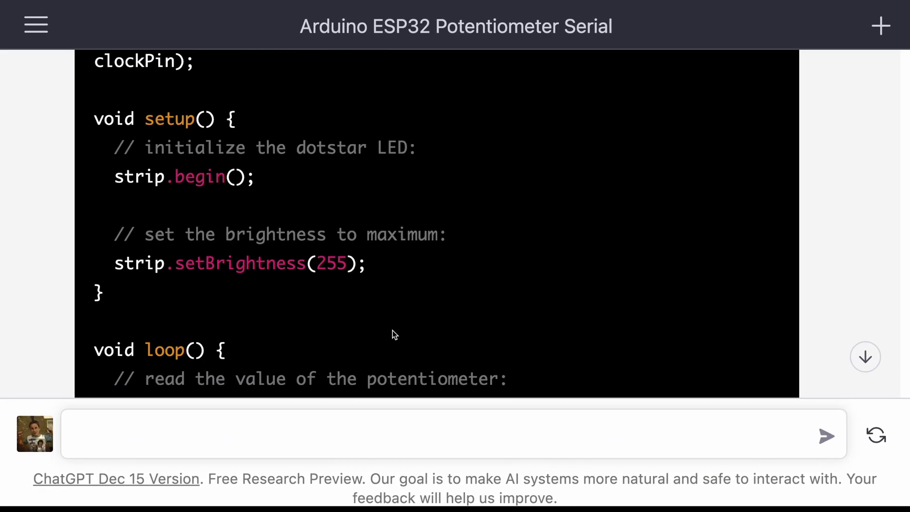
scroll(393, 333, "down", 1)
scroll(392, 332, "down", 3)
scroll(392, 331, "down", 2)
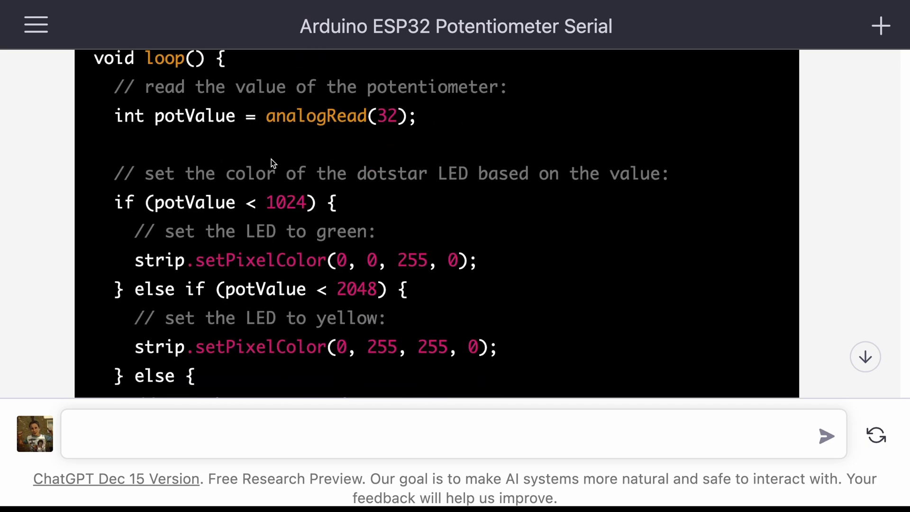
scroll(292, 173, "down", 4)
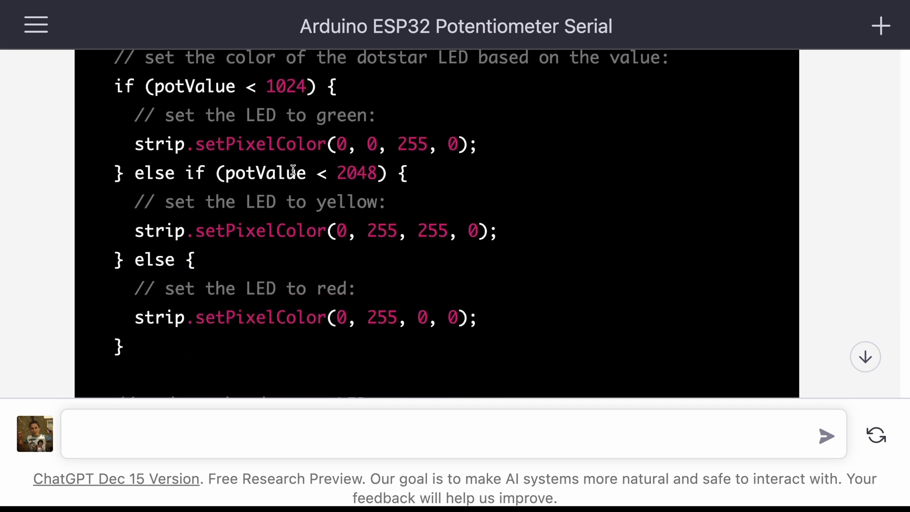
scroll(298, 290, "down", 4)
scroll(299, 292, "down", 10)
Step: Send a request to add exponential smoothing with an adjustable alpha to the DotStar code
left_click(318, 436)
type("Add in exponential smoothing to the value that is red from the potenti")
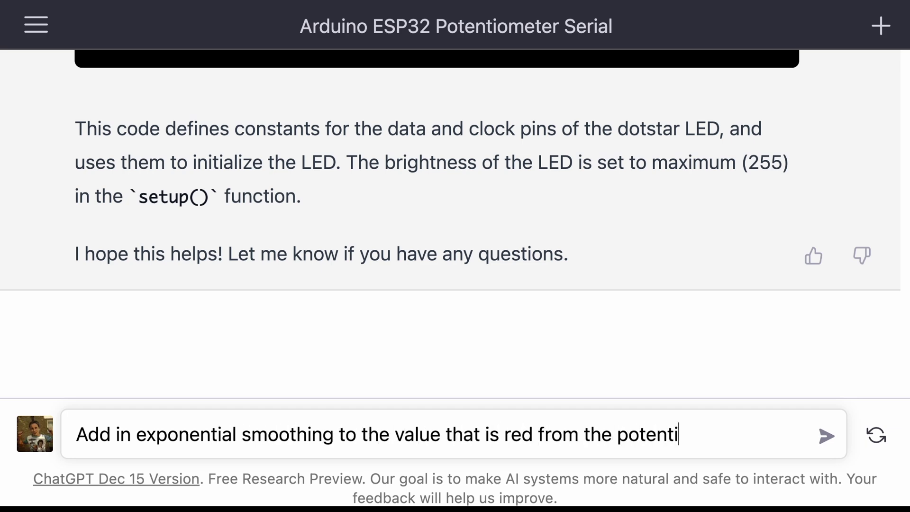
type("ometer.")
key("Return")
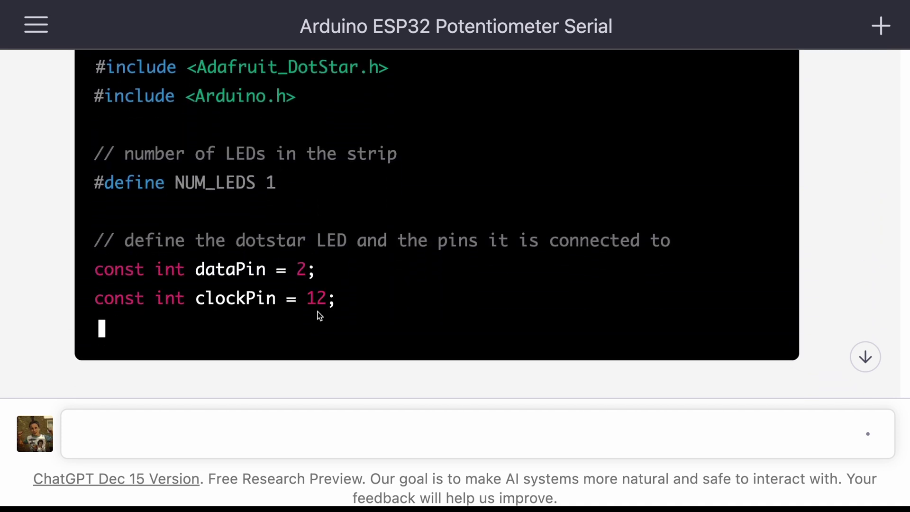
scroll(318, 316, "up", 1)
scroll(318, 314, "up", 3)
scroll(318, 314, "up", 2)
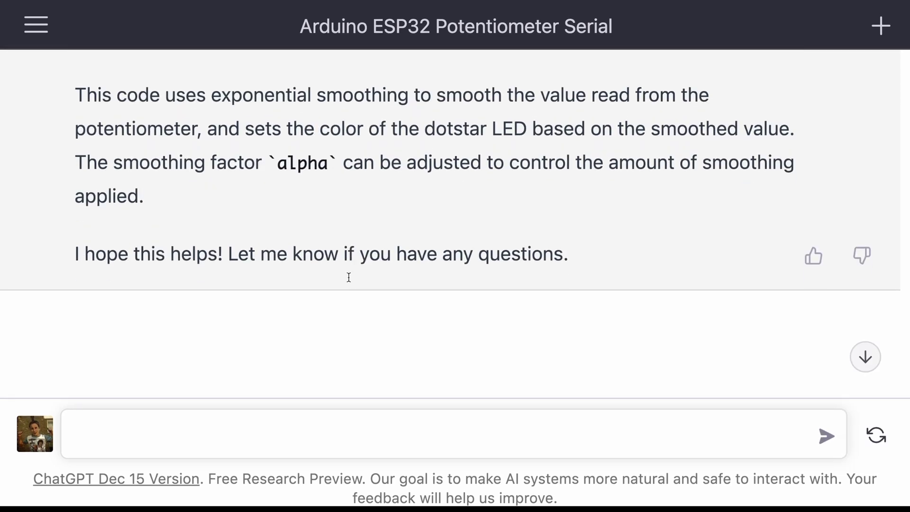
scroll(349, 282, "up", 4)
scroll(348, 282, "up", 1)
scroll(349, 282, "down", 1)
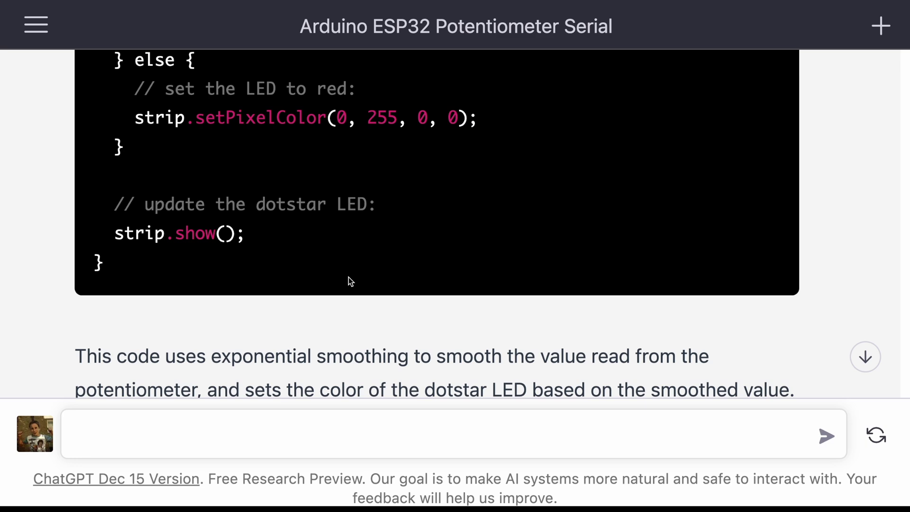
scroll(349, 282, "down", 1)
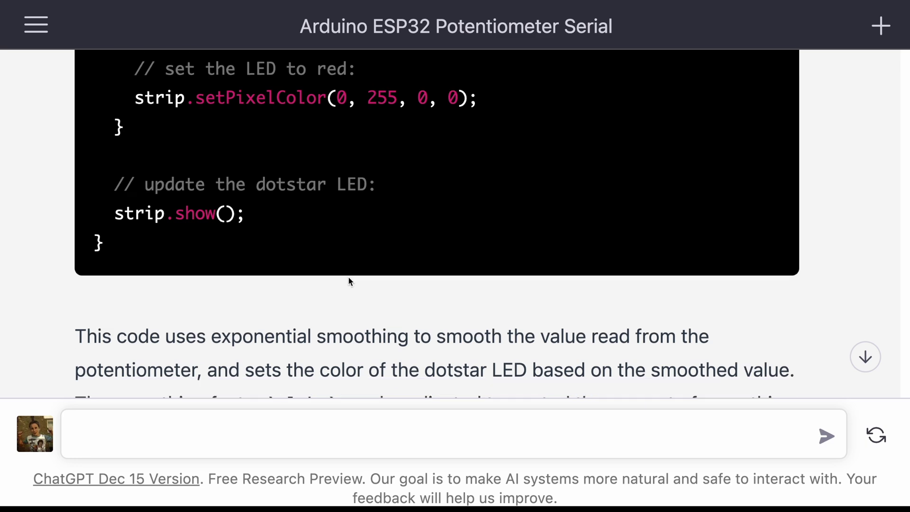
scroll(349, 280, "down", 5)
type("I want to connect to the esp32 to wifi and send the values from the pot")
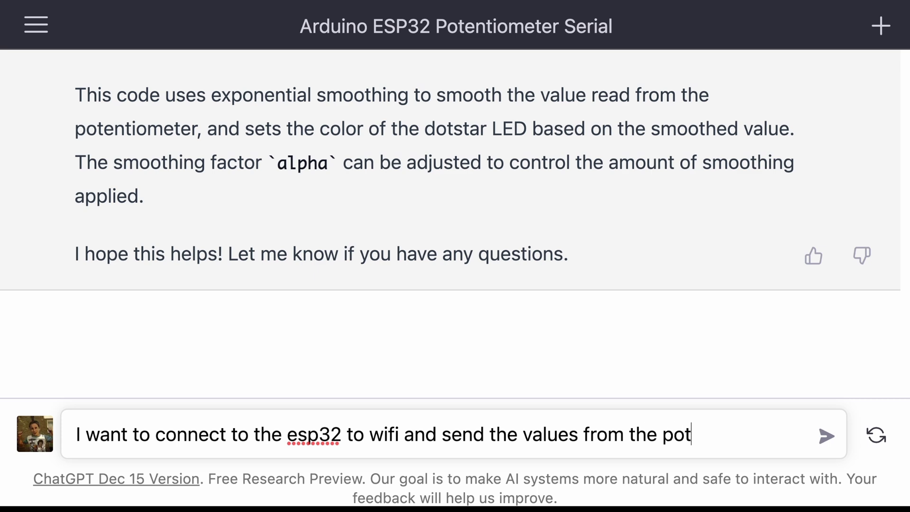
type("entiometer over the network to a server.")
Step: Request sending potentiometer values over WiFi, then send 'continue the code' for the rest
key("Return")
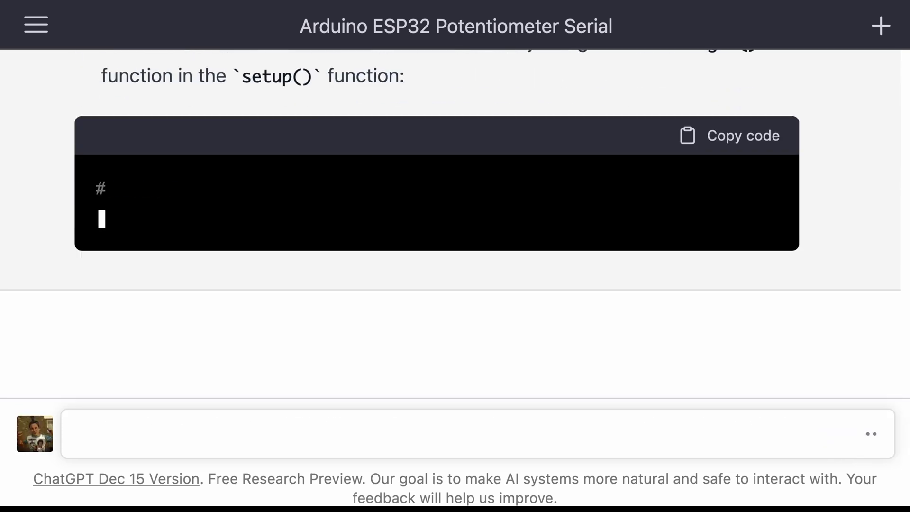
scroll(438, 260, "up", 5)
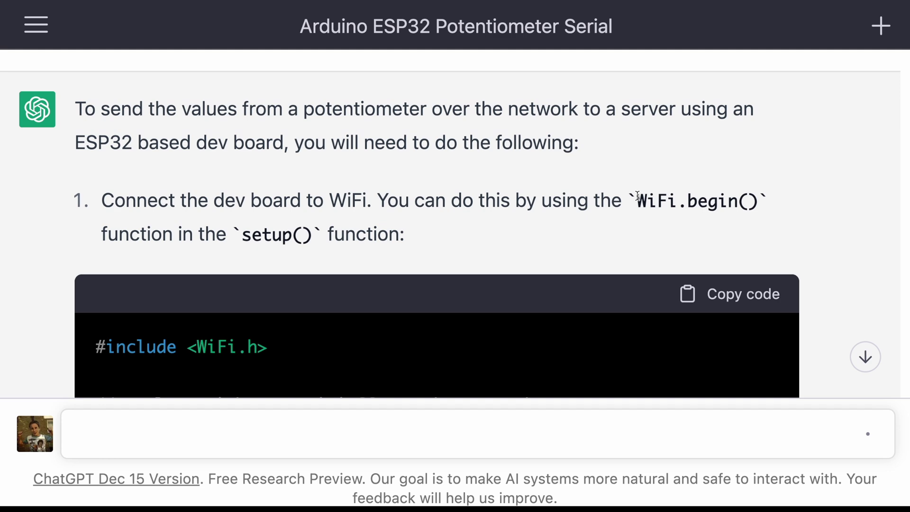
scroll(636, 199, "down", 2)
scroll(637, 199, "down", 1)
scroll(637, 199, "down", 1)
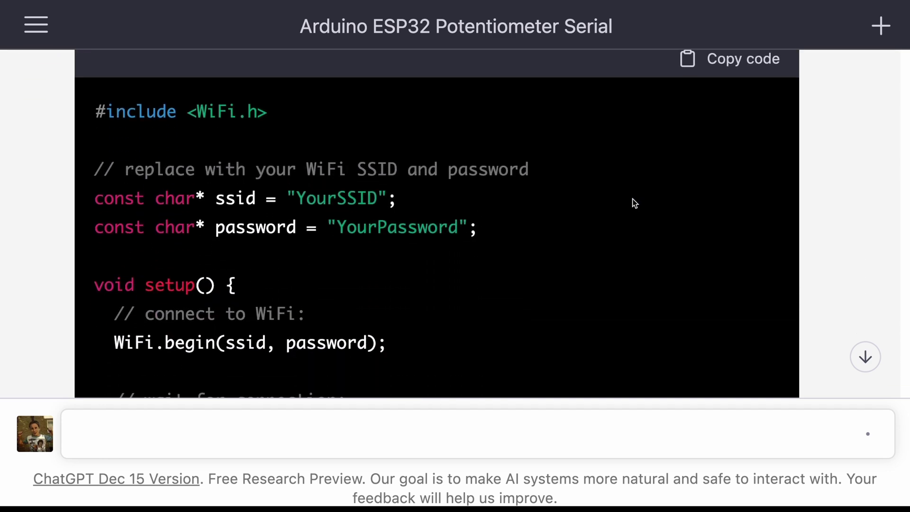
scroll(540, 275, "down", 1)
scroll(541, 274, "down", 1)
scroll(541, 275, "down", 1)
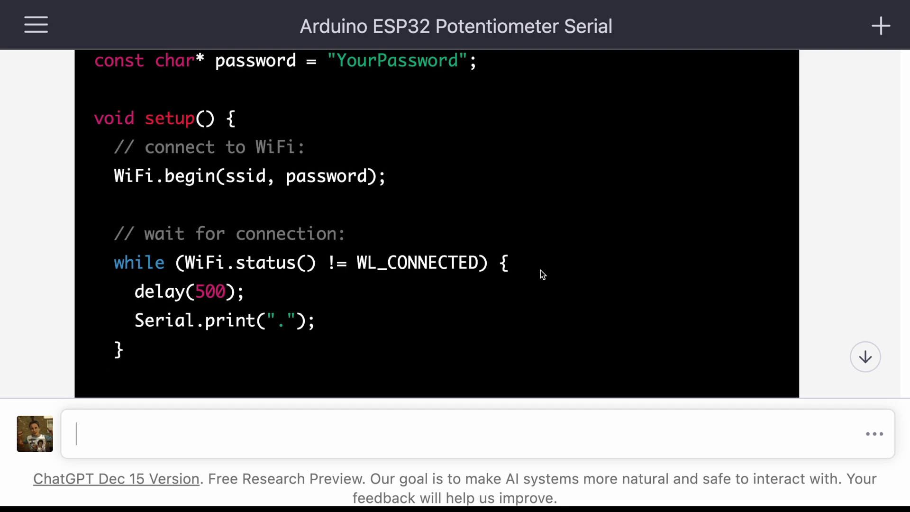
scroll(540, 274, "down", 2)
scroll(540, 274, "down", 3)
scroll(541, 274, "down", 2)
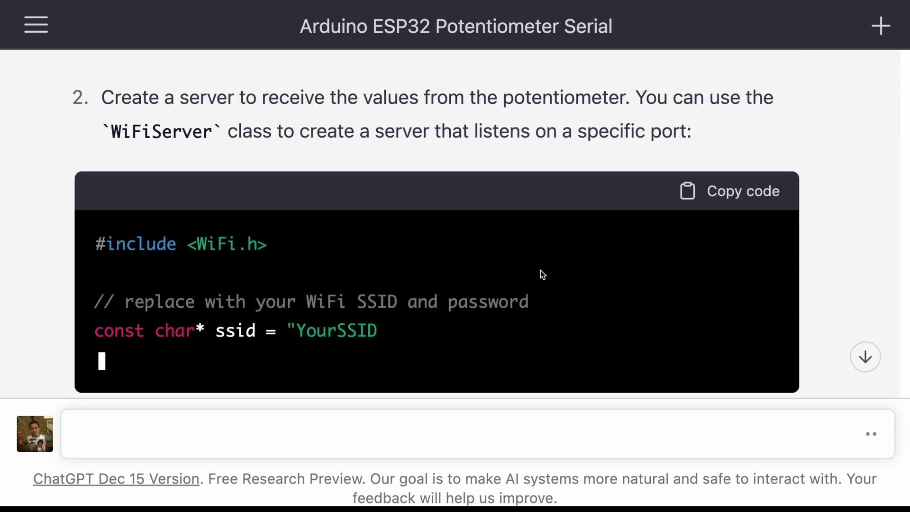
scroll(540, 274, "up", 2)
scroll(540, 275, "up", 2)
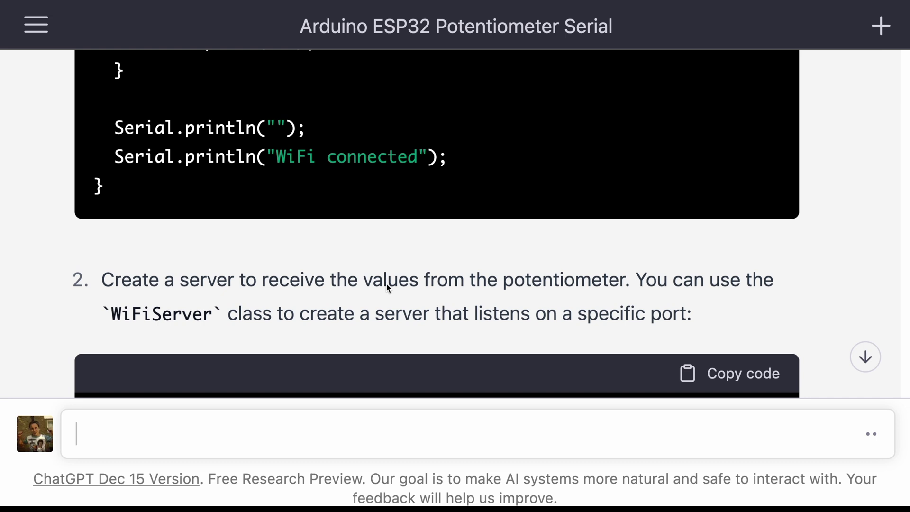
scroll(386, 286, "up", 2)
scroll(386, 286, "down", 2)
scroll(385, 286, "down", 1)
scroll(386, 288, "down", 1)
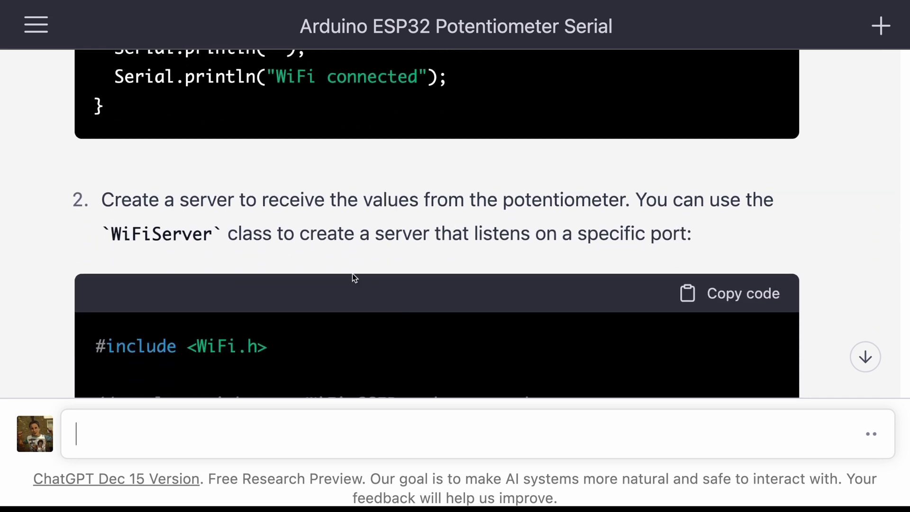
scroll(417, 205, "up", 1)
scroll(412, 216, "up", 2)
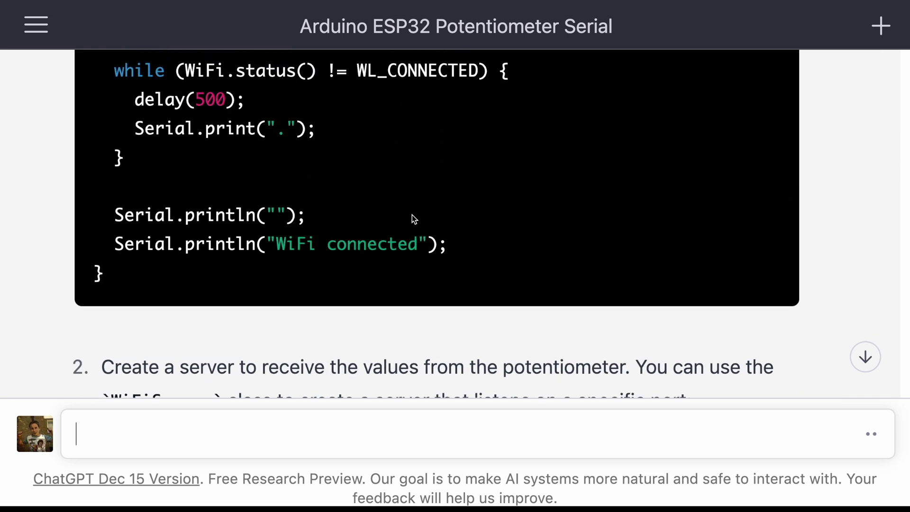
scroll(412, 215, "up", 1)
scroll(411, 215, "up", 2)
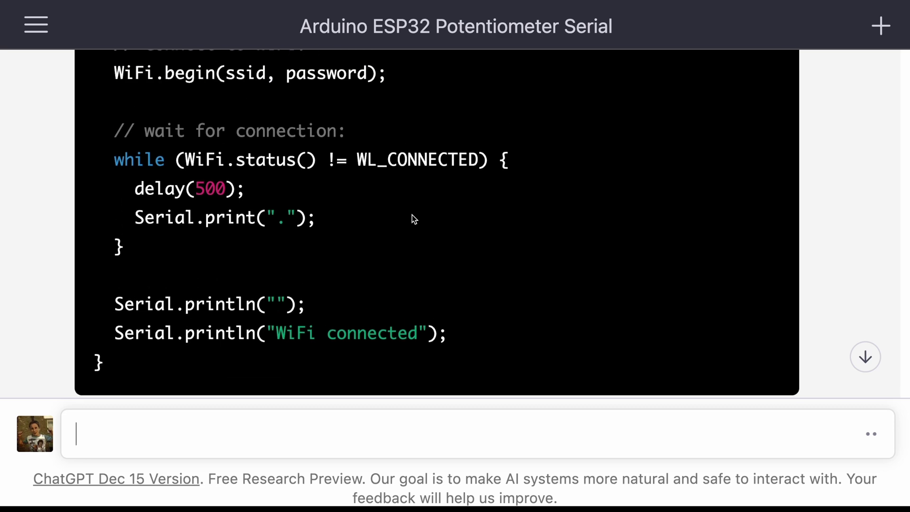
scroll(412, 215, "up", 3)
scroll(411, 215, "down", 3)
scroll(411, 214, "down", 10)
scroll(412, 216, "down", 6)
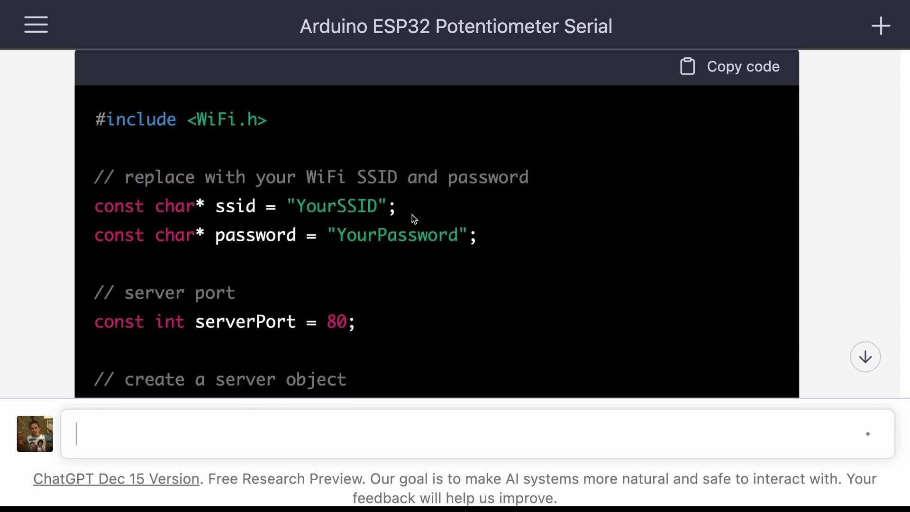
scroll(412, 215, "down", 4)
scroll(412, 216, "down", 3)
scroll(411, 216, "down", 1)
scroll(412, 215, "down", 1)
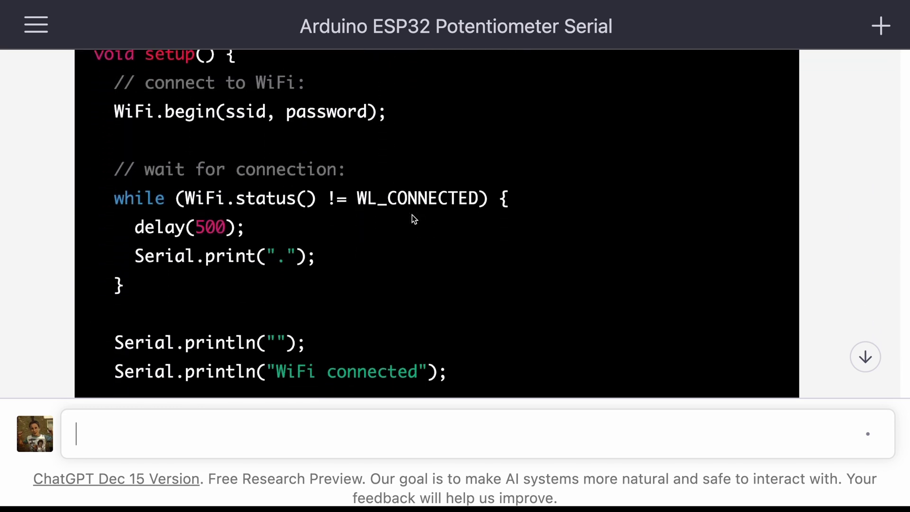
scroll(412, 216, "down", 5)
scroll(411, 218, "up", 5)
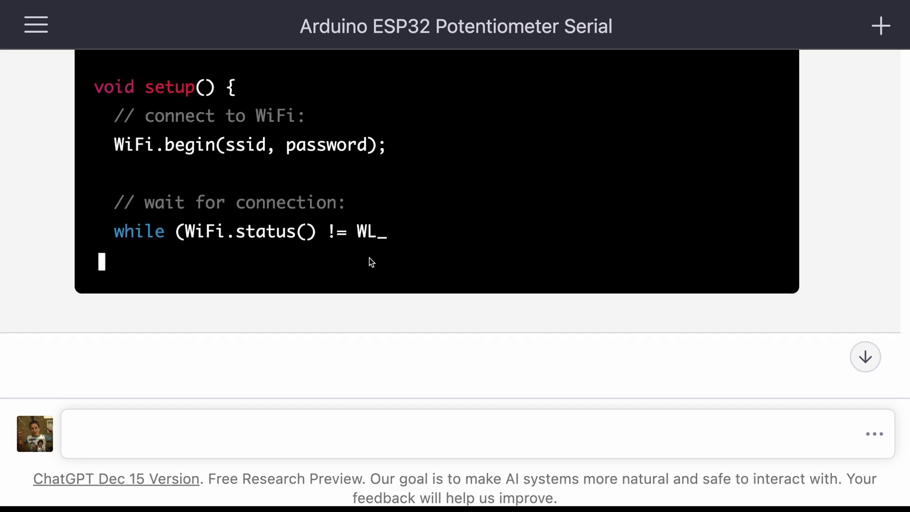
scroll(384, 209, "up", 2)
scroll(356, 284, "down", 3)
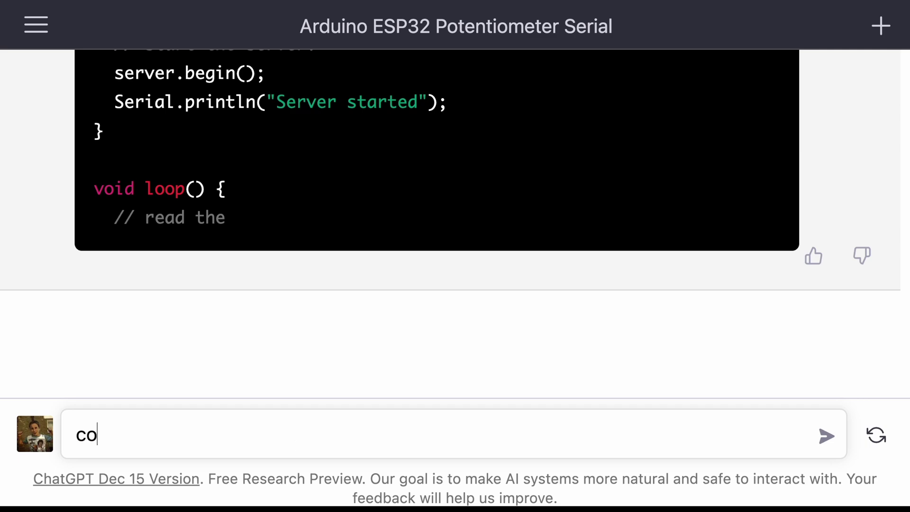
type("code")
key("Return")
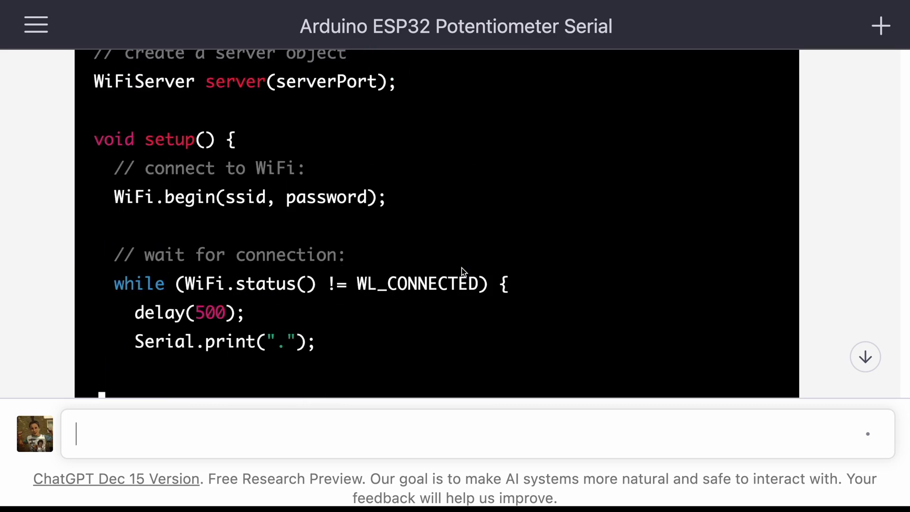
scroll(461, 267, "up", 10)
scroll(461, 268, "up", 3)
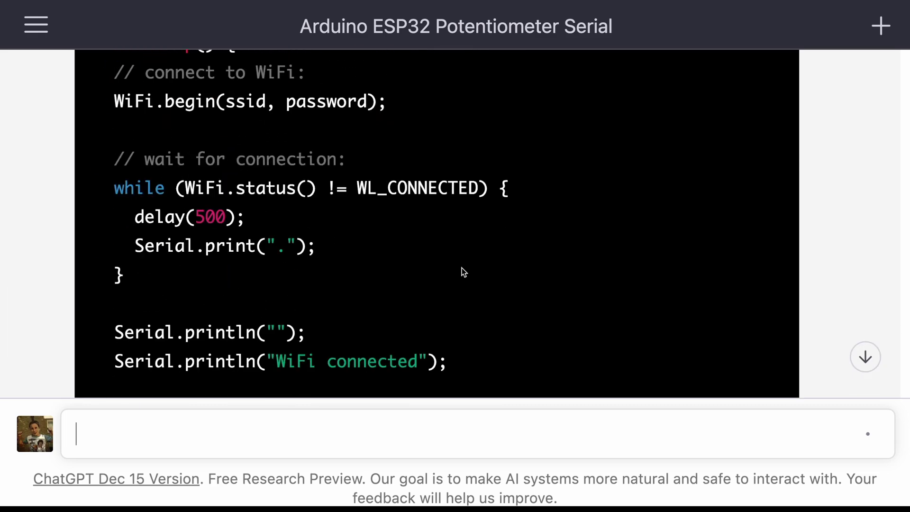
scroll(462, 268, "down", 2)
scroll(462, 268, "down", 2)
scroll(461, 267, "down", 2)
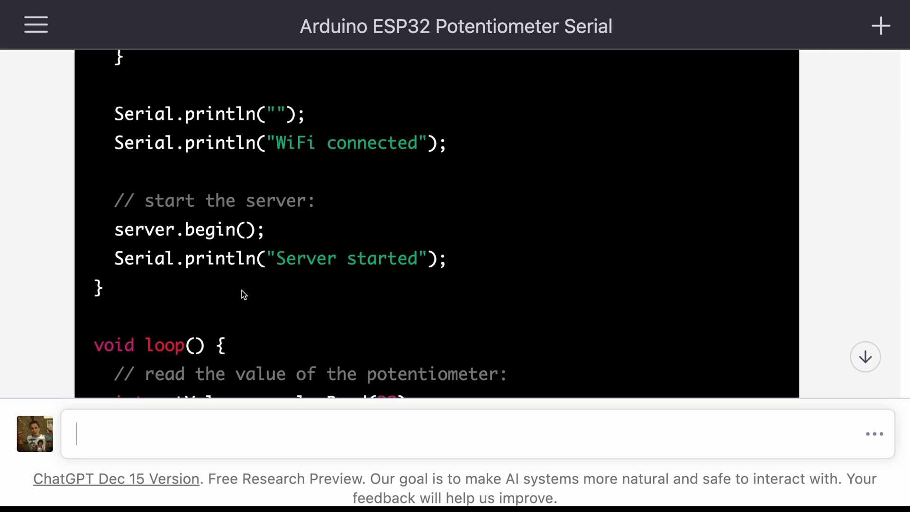
scroll(242, 294, "down", 6)
scroll(242, 295, "down", 3)
scroll(242, 294, "down", 1)
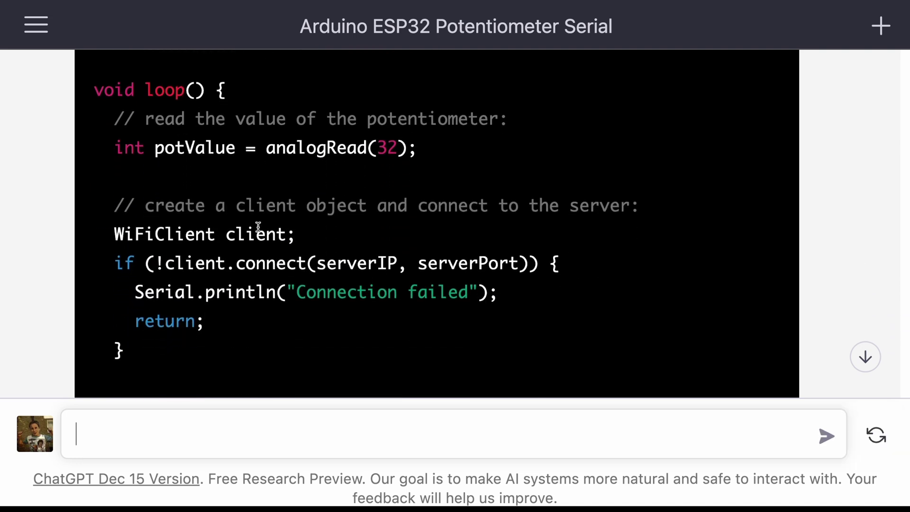
scroll(271, 229, "down", 5)
scroll(272, 231, "down", 3)
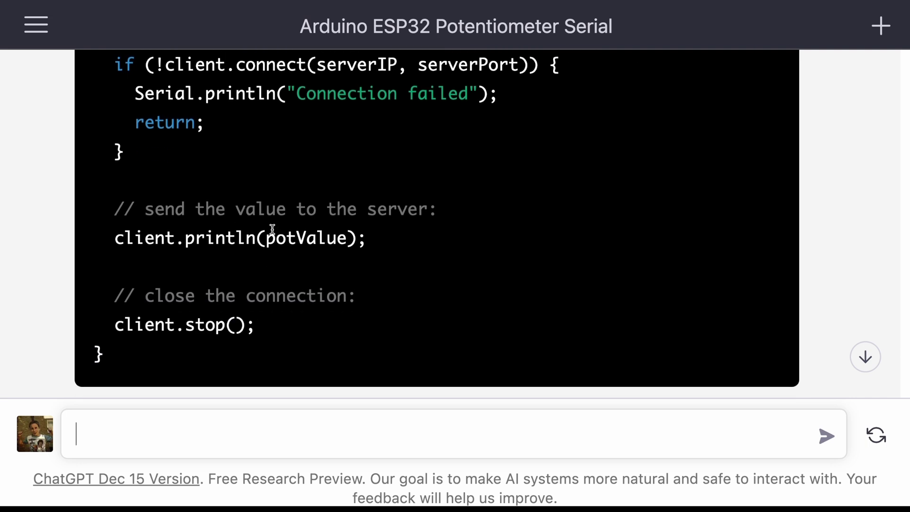
scroll(274, 241, "down", 5)
scroll(374, 270, "down", 2)
scroll(374, 271, "down", 5)
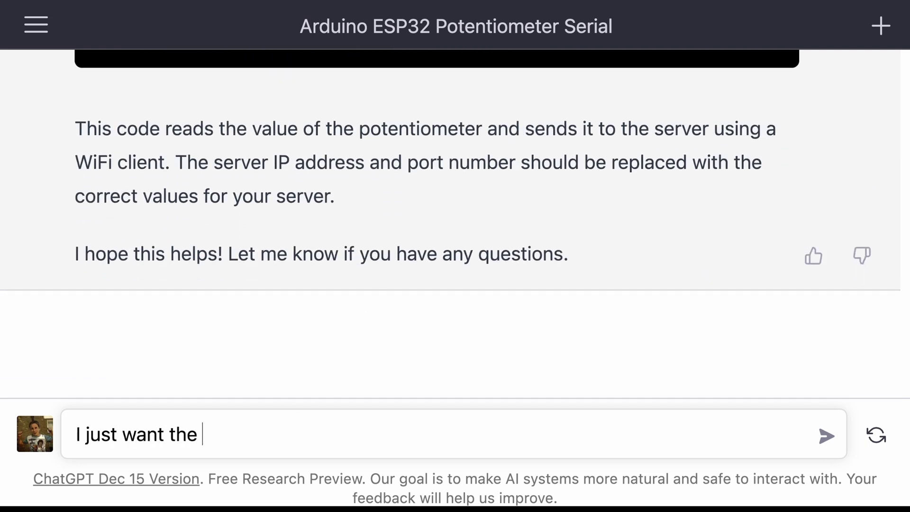
type("esp32 to send the value, not receive any values. Show me the code that will send the values from the pote")
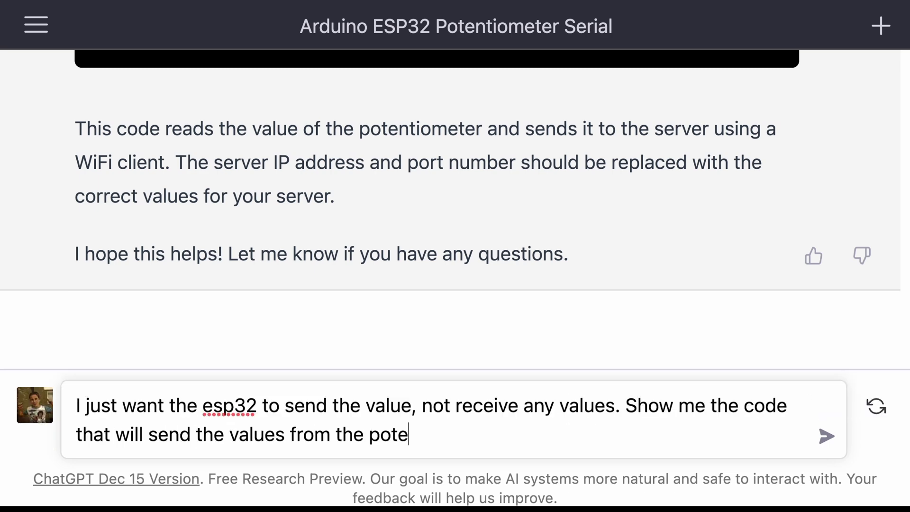
type("nitometer to a server running on another computer. Do not show me the code for the server.")
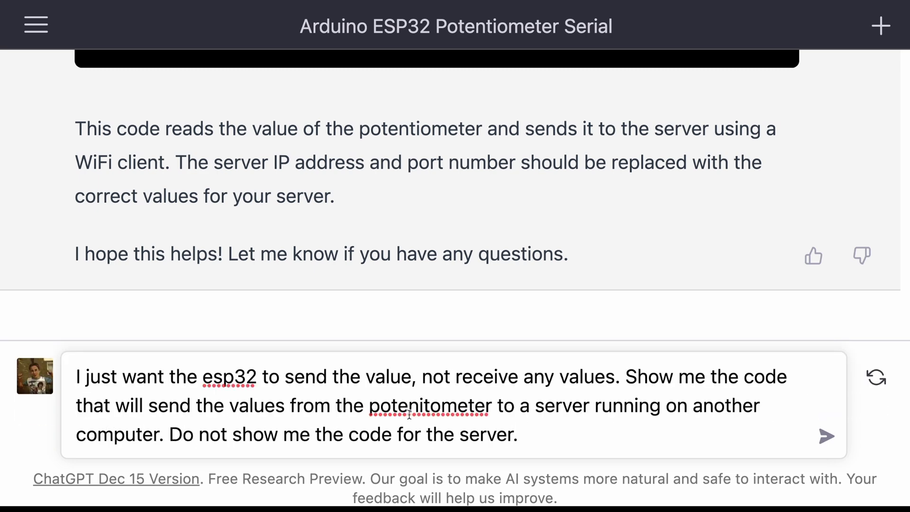
Step: Correct the misspelling to 'potentiometer' and send the send-only ESP32 client request
right_click(439, 409)
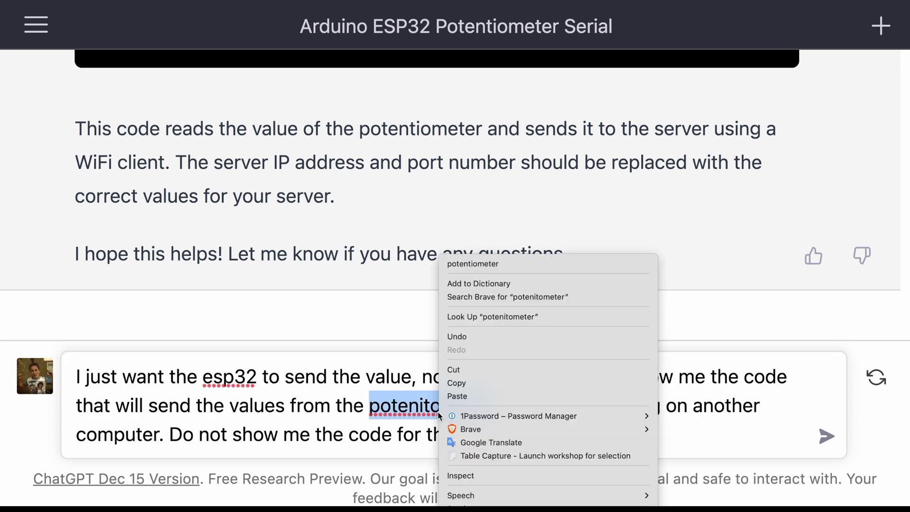
left_click(461, 264)
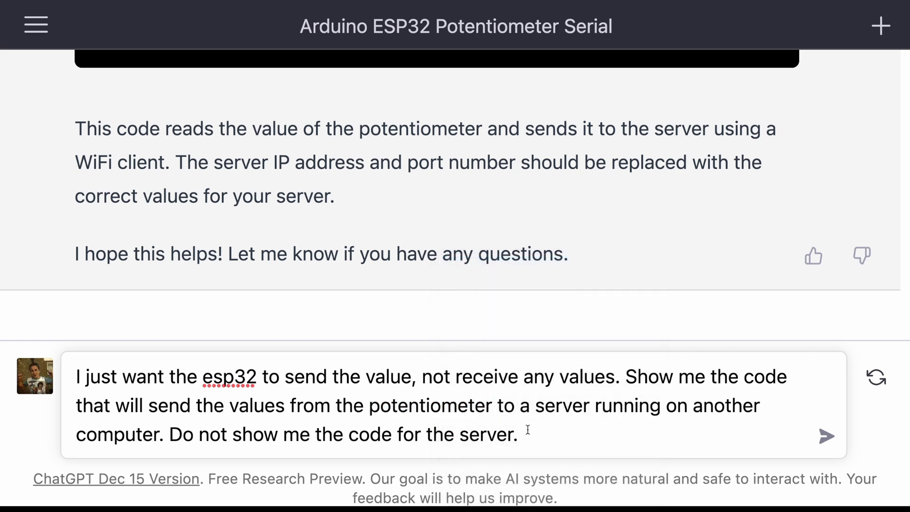
key("Return")
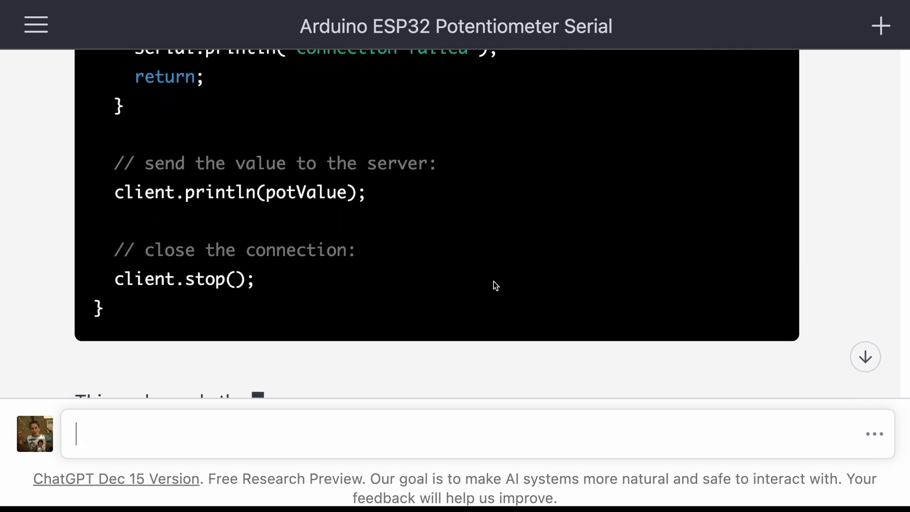
scroll(330, 229, "up", 3)
scroll(330, 230, "up", 2)
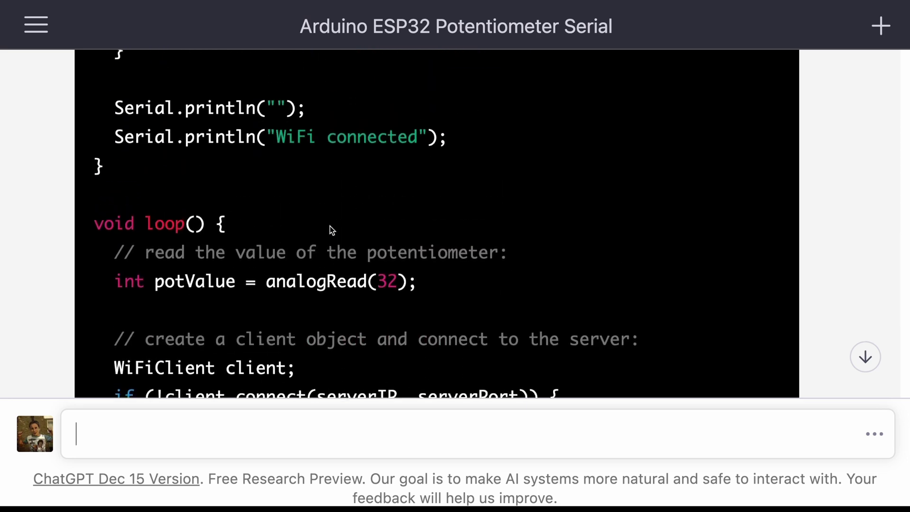
scroll(330, 230, "up", 1)
scroll(330, 229, "up", 2)
scroll(329, 230, "up", 3)
scroll(330, 230, "up", 2)
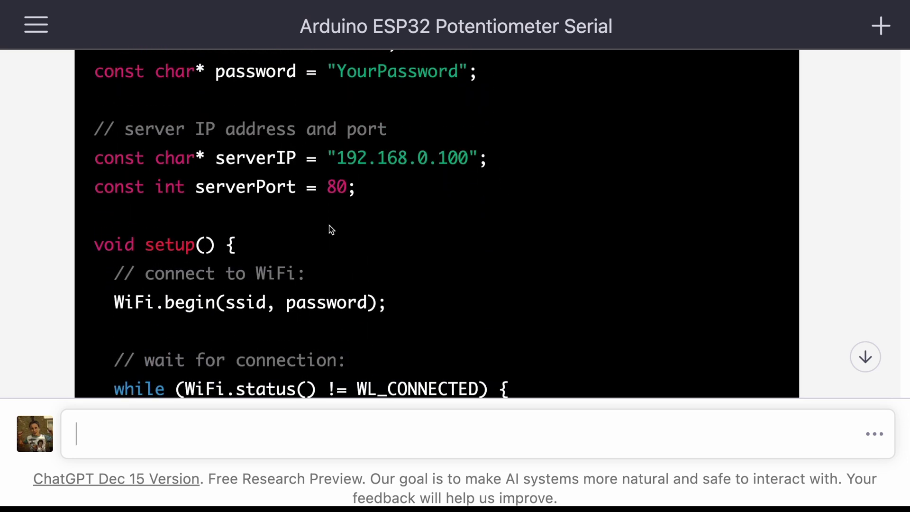
scroll(329, 229, "up", 1)
scroll(329, 229, "down", 1)
scroll(329, 229, "down", 10)
scroll(328, 229, "down", 3)
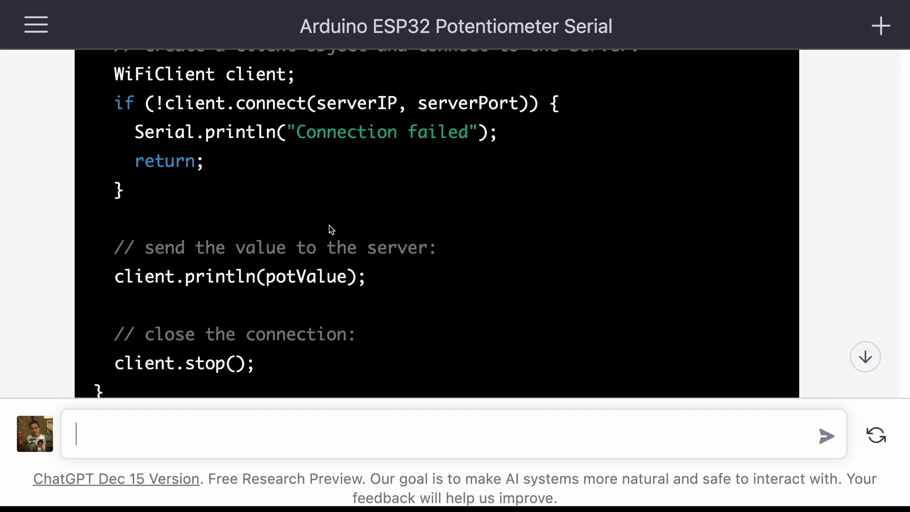
scroll(329, 229, "down", 2)
scroll(329, 229, "down", 1)
scroll(329, 229, "down", 1)
scroll(329, 229, "down", 2)
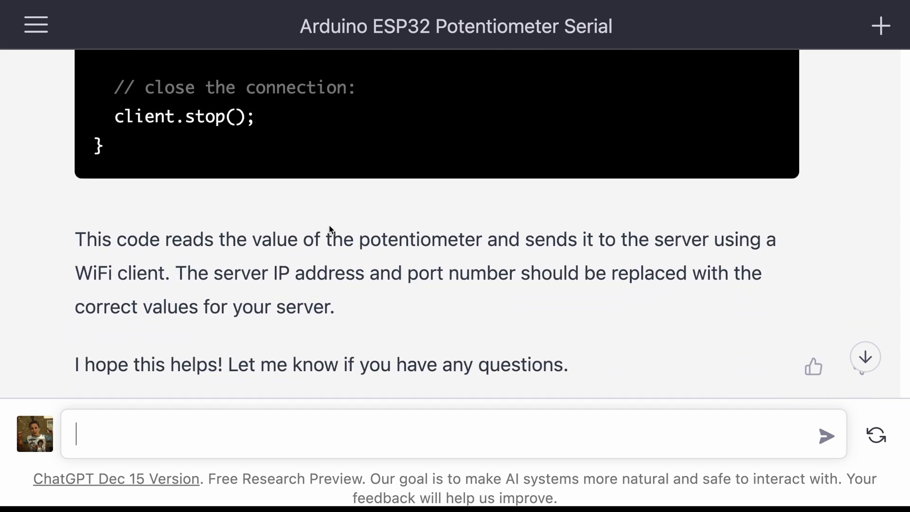
scroll(329, 229, "up", 3)
scroll(328, 230, "up", 1)
Step: Replace the sketch with the generated WiFi client code and edit its SSID, server IP and port
left_click_drag(153, 245, 155, 126)
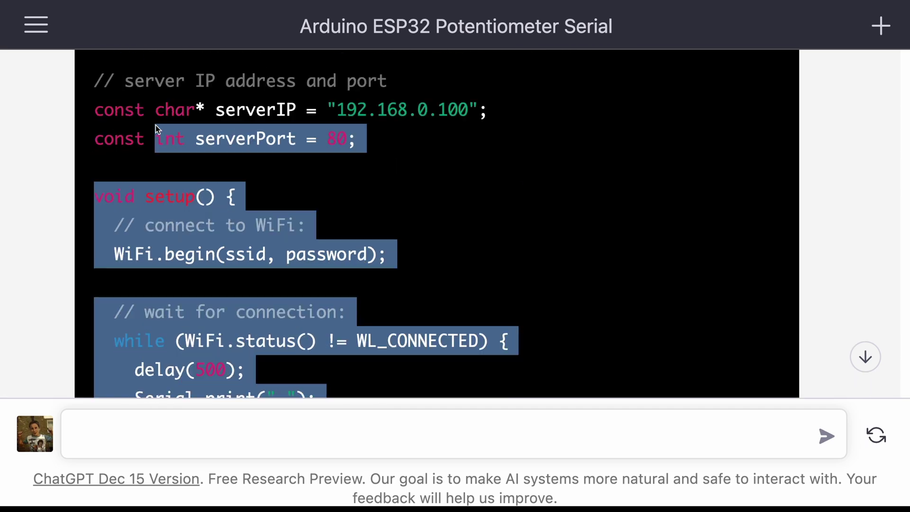
key("ctrl+a")
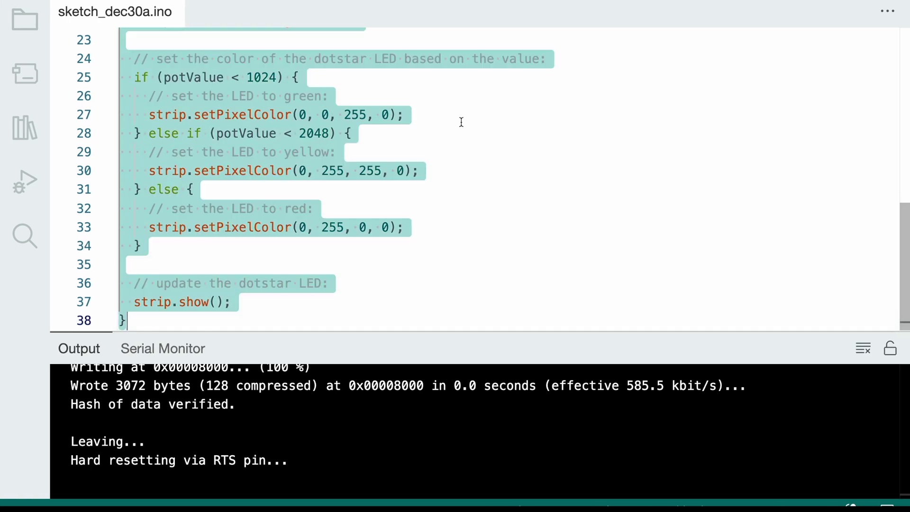
key("ctrl+v")
scroll(461, 122, "up", 4)
scroll(461, 122, "up", 3)
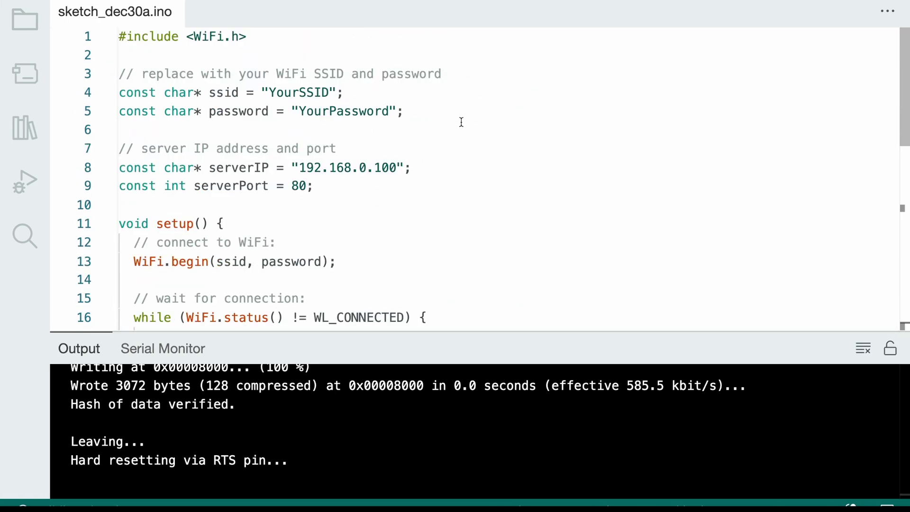
double_click(287, 93)
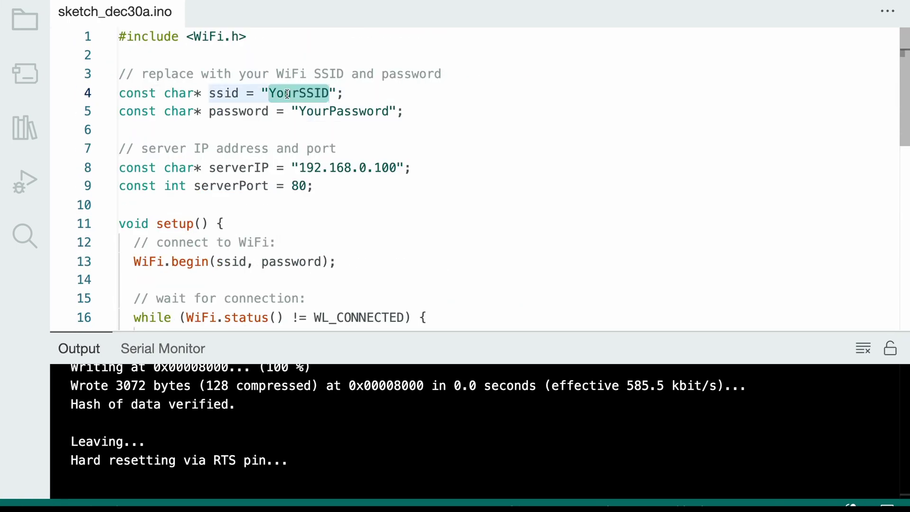
type("CMGResearch\";")
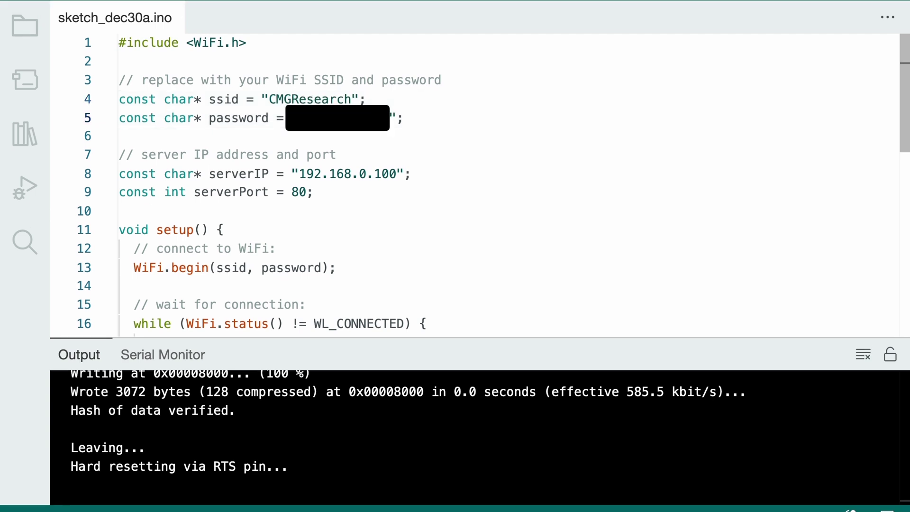
type(" const char* password")
left_click_drag(299, 173, 385, 173)
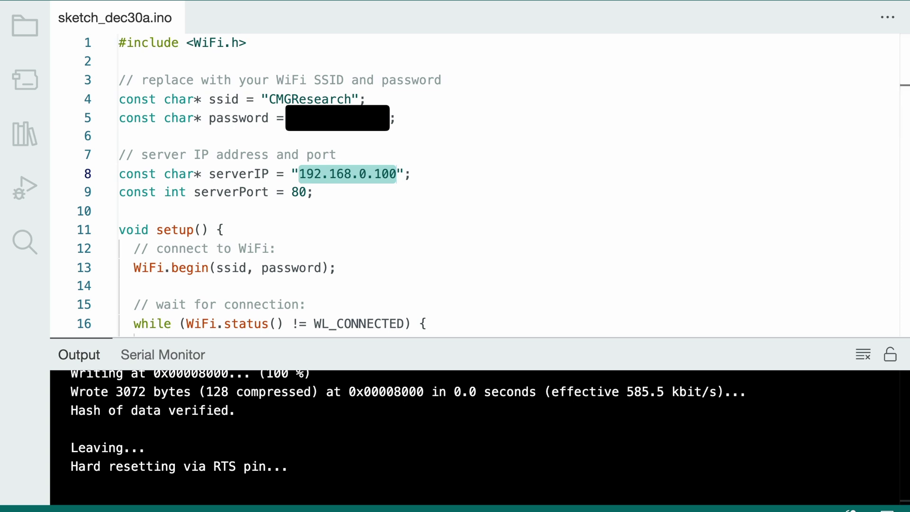
key("super+space")
key("Escape")
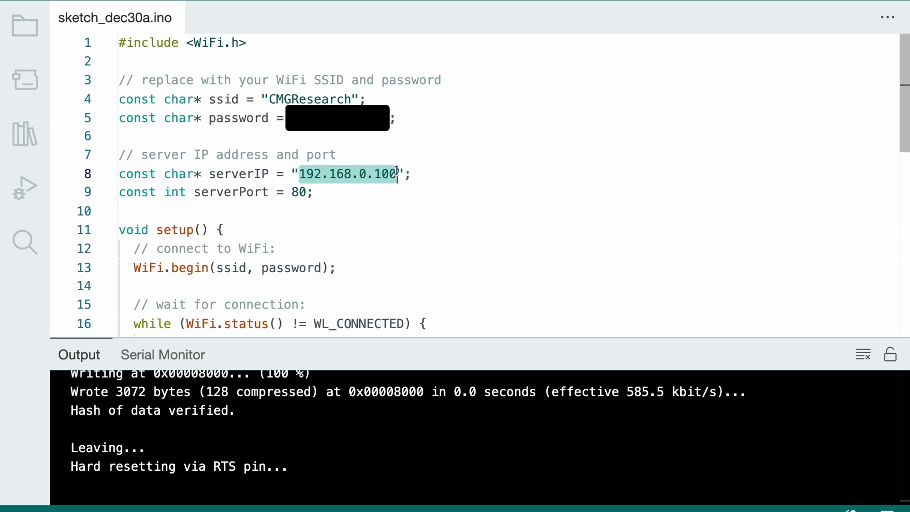
type("192.168.1.110")
double_click(299, 193)
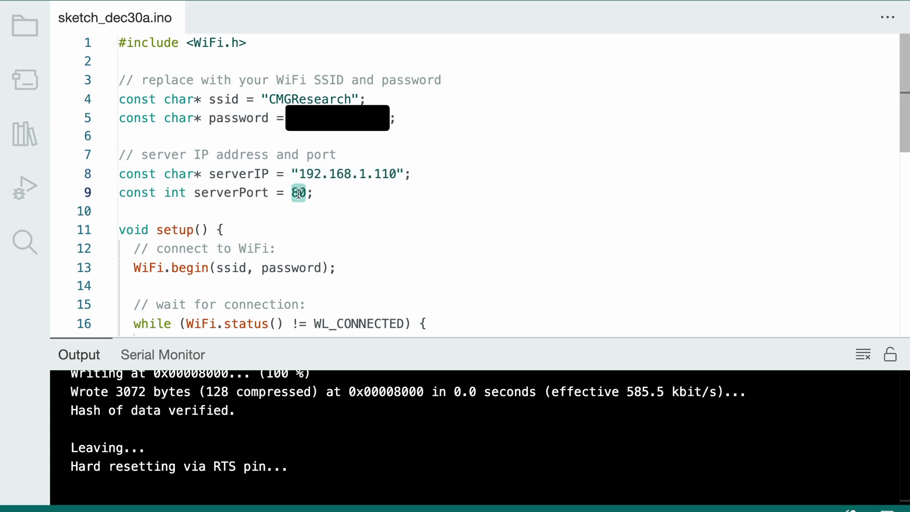
type("7654")
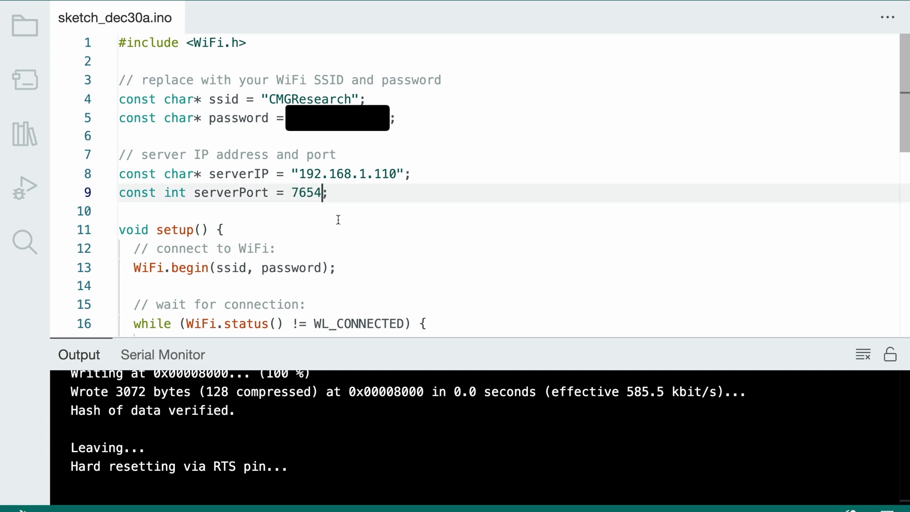
key("Down")
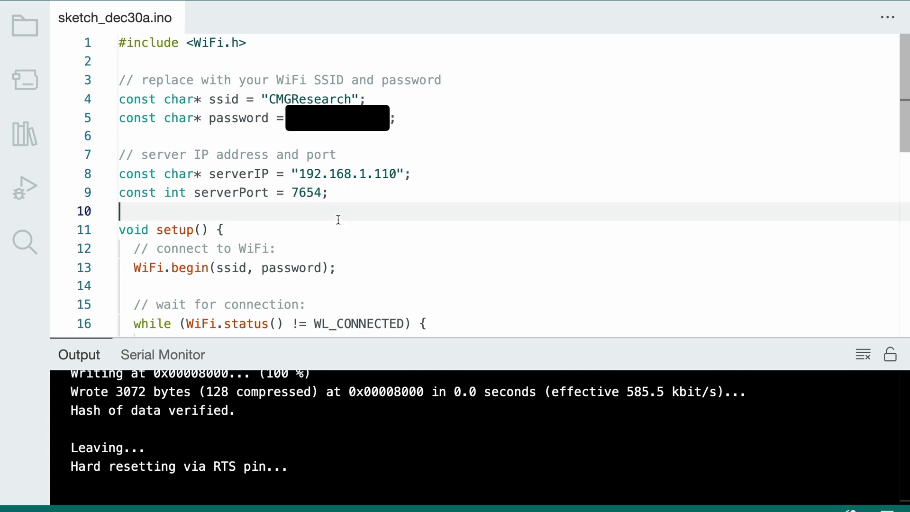
Step: Cancel the Save As prompt and verify/compile the WiFi sketch
key("ctrl+s")
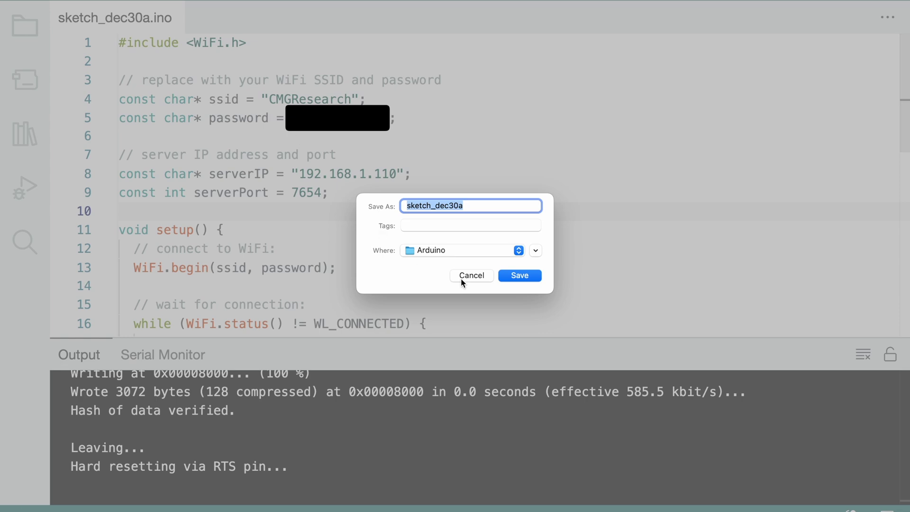
key("Return")
key("ctrl+r")
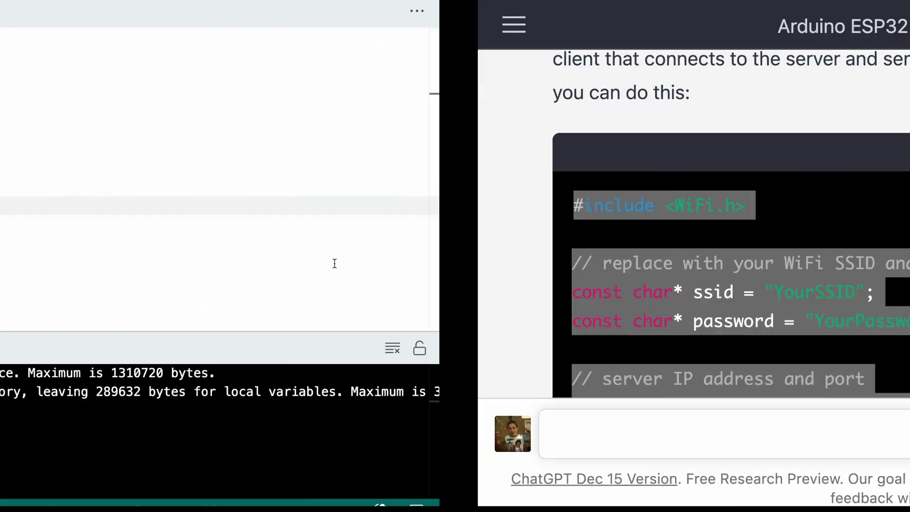
scroll(461, 266, "down", 10)
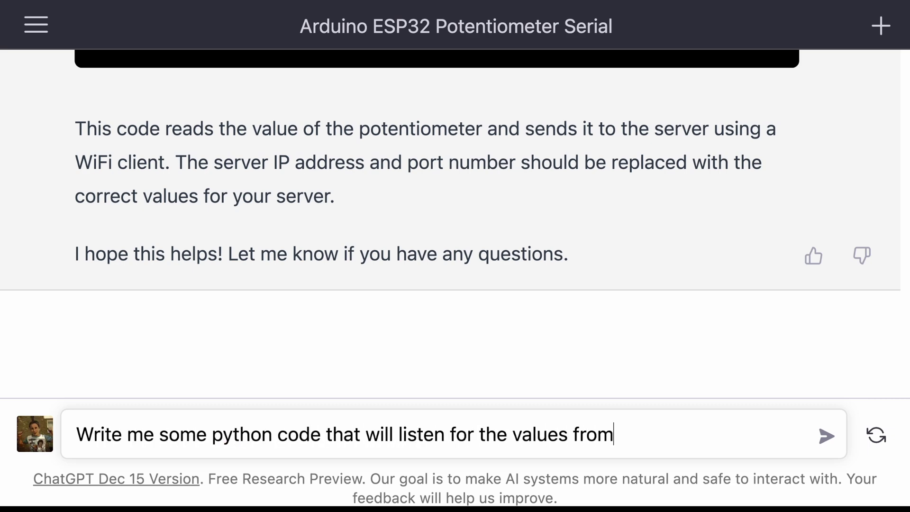
type("ESP32")
Step: Send the request for Python code that listens for the ESP32's values
key("Return")
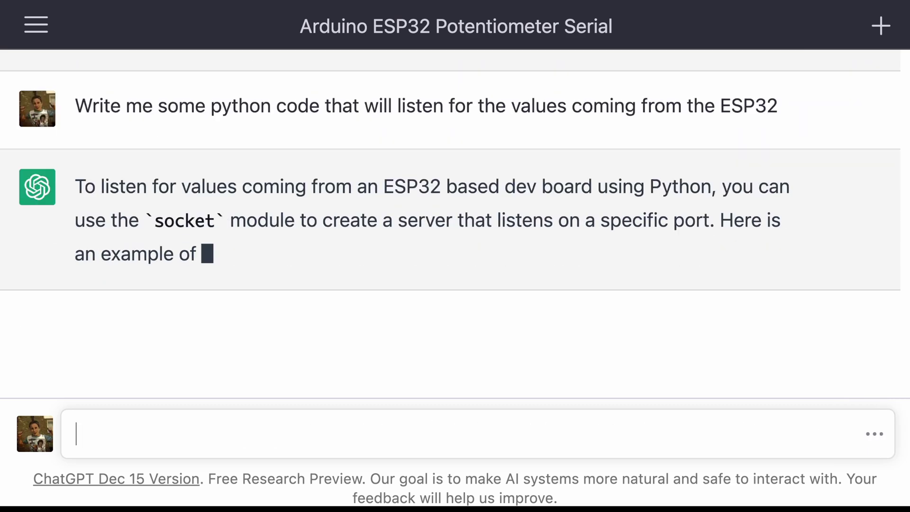
scroll(537, 256, "up", 2)
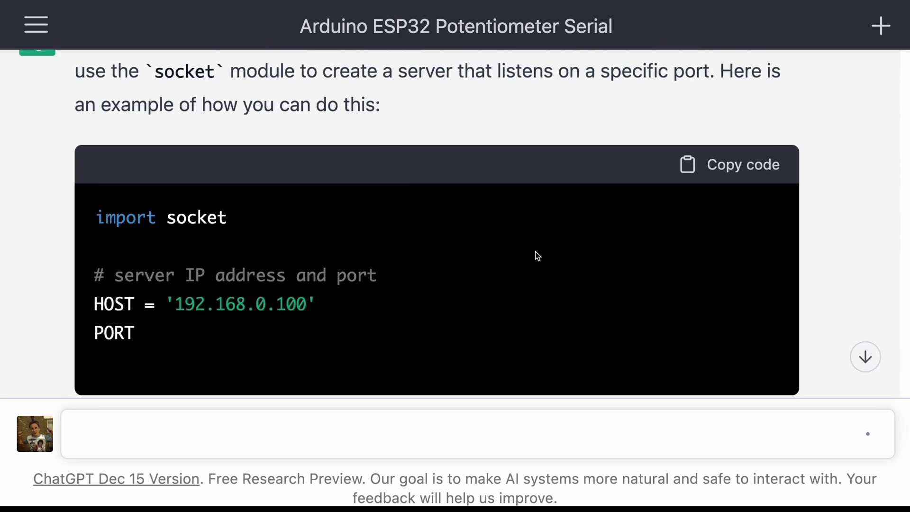
scroll(537, 256, "down", 1)
scroll(537, 256, "down", 2)
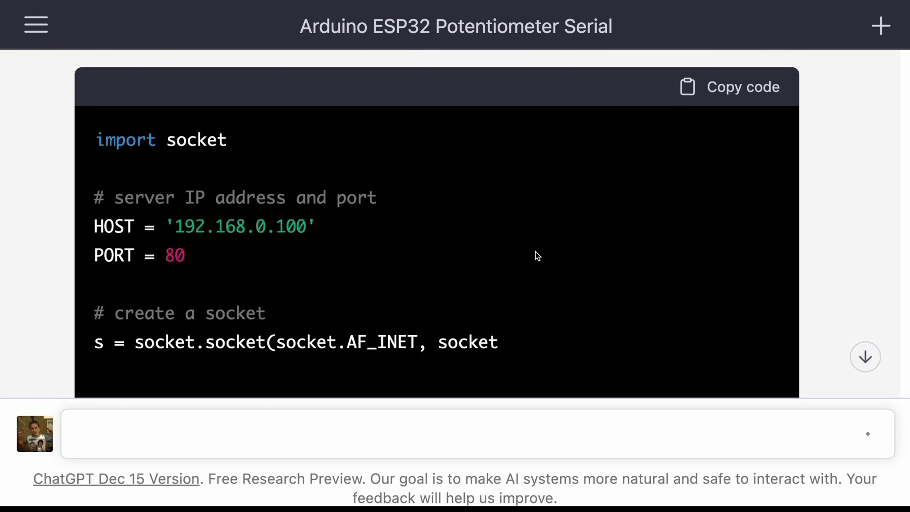
scroll(537, 256, "down", 1)
scroll(537, 256, "down", 5)
scroll(537, 256, "up", 2)
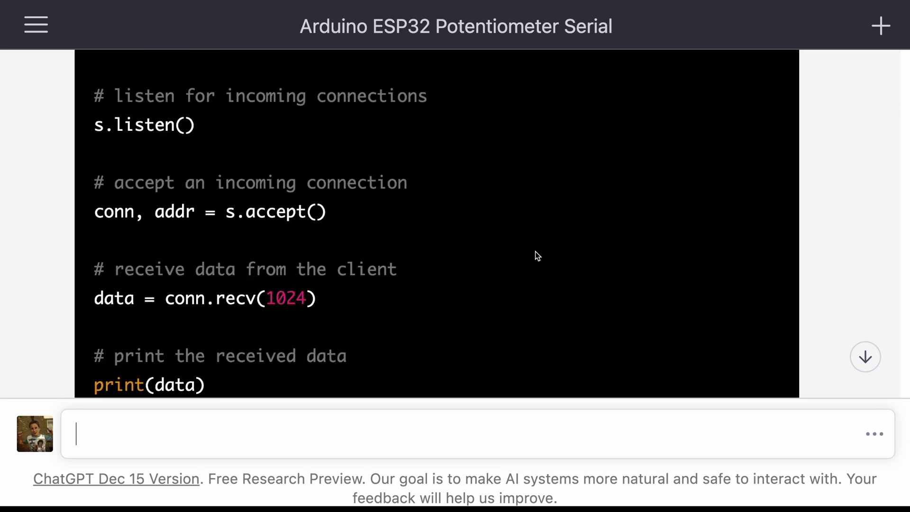
scroll(537, 256, "up", 5)
scroll(537, 256, "up", 1)
scroll(537, 256, "down", 5)
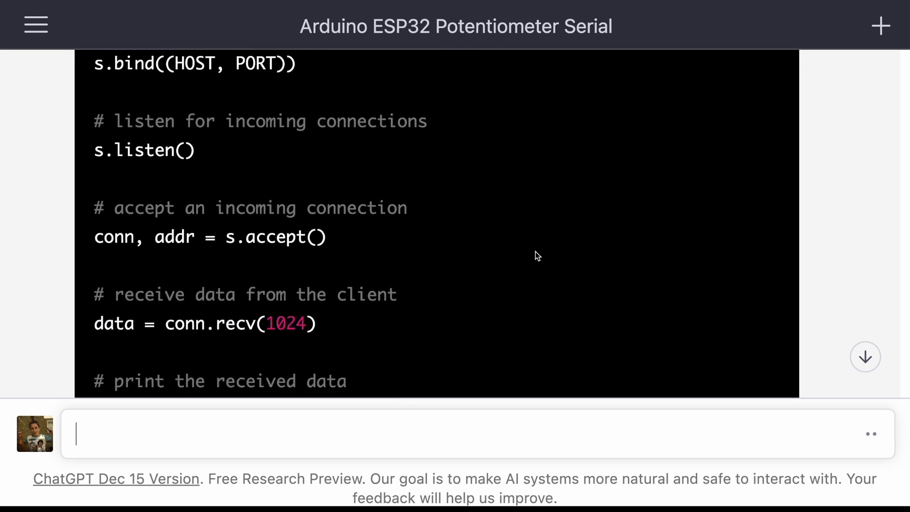
scroll(537, 257, "down", 2)
scroll(537, 256, "down", 4)
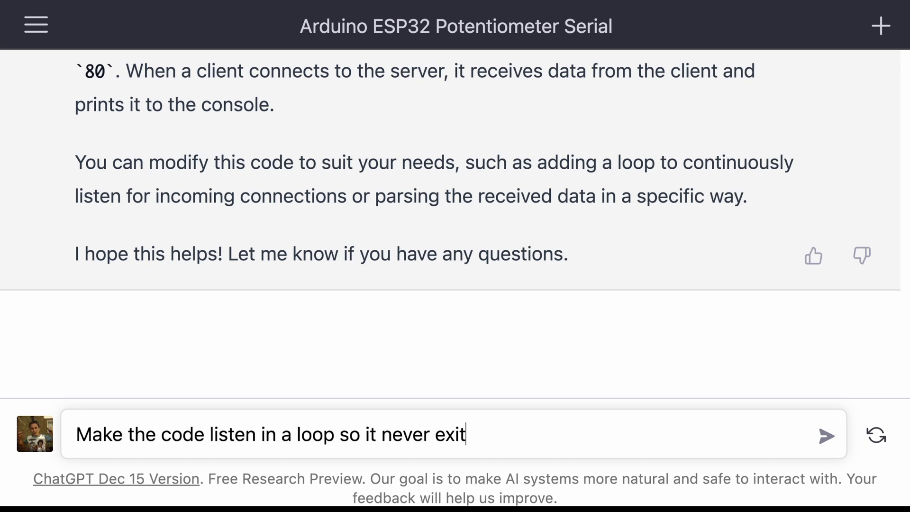
Step: Fix a typo and send 'Make the code listen in a loop so it never exits running'
key("BackSpace")
key("BackSpace")
key("BackSpace")
type("running")
key("Return")
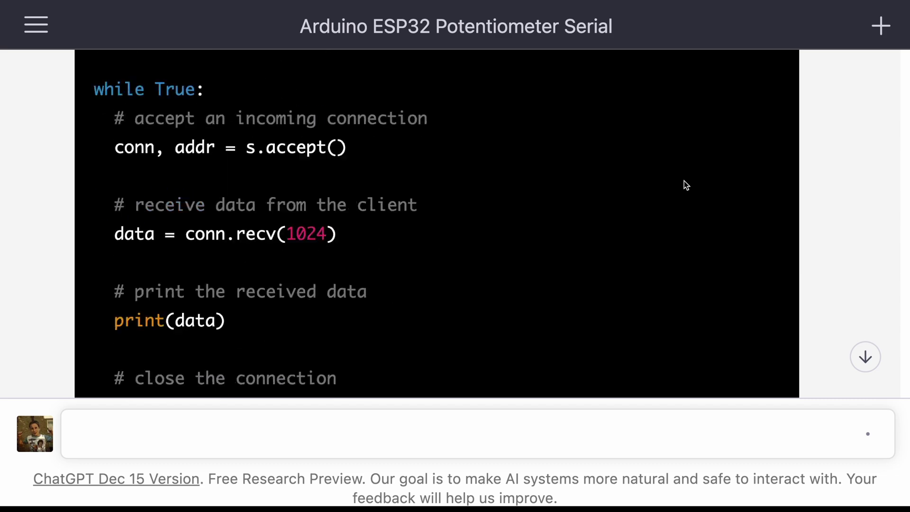
scroll(492, 243, "down", 5)
scroll(514, 245, "up", 1)
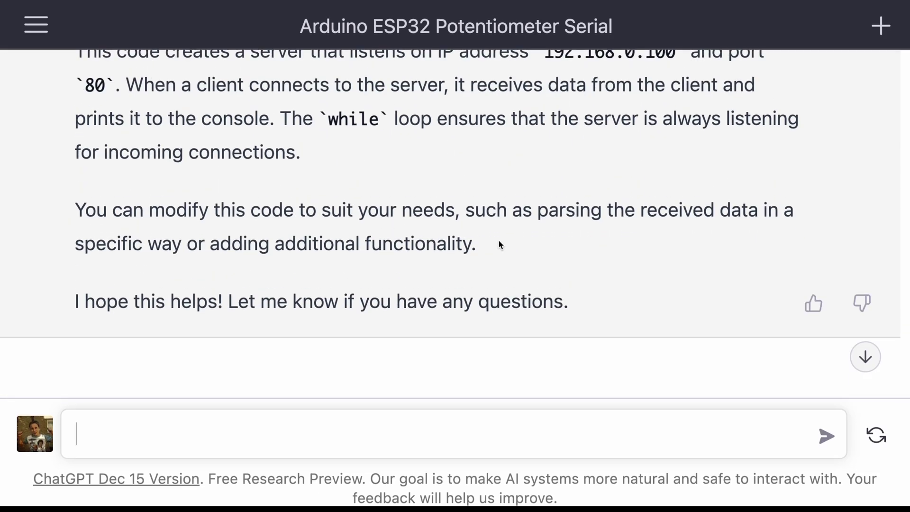
scroll(498, 241, "up", 3)
scroll(498, 241, "up", 3)
left_click_drag(299, 344, 264, 199)
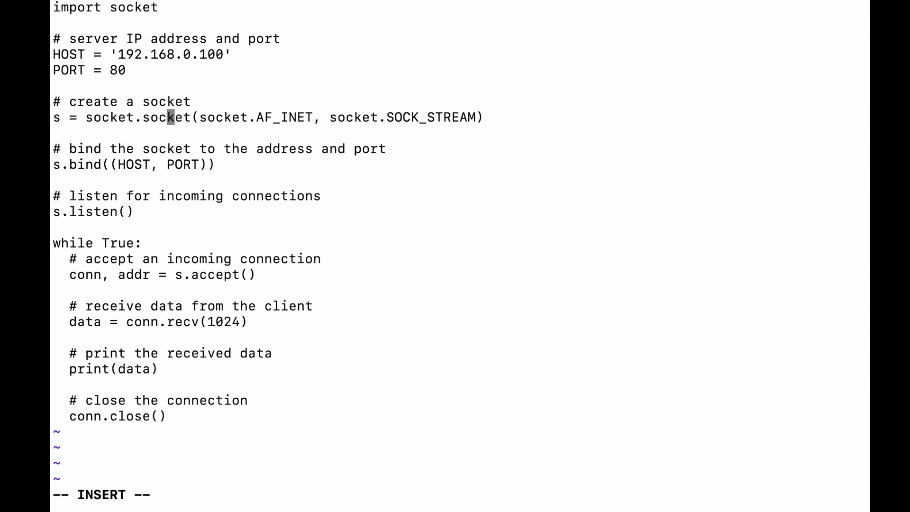
Step: Replace the HOST address in server.py with 0.0.0.0
key("Left")
key("Left")
key("Left")
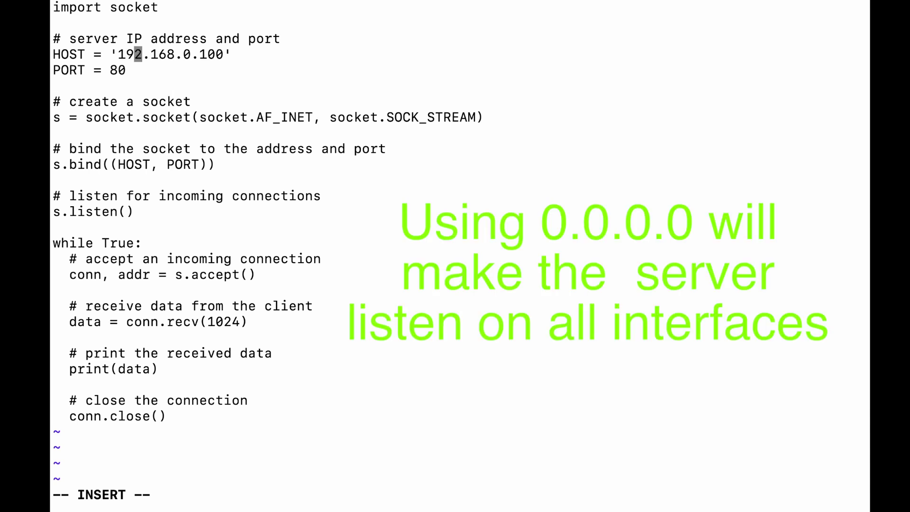
key("Right")
key("Right")
key("Right")
key("Right")
key("Right")
key("Right")
key("BackSpace")
key("BackSpace")
key("BackSpace")
key("BackSpace")
key("BackSpace")
key("BackSpace")
key("BackSpace")
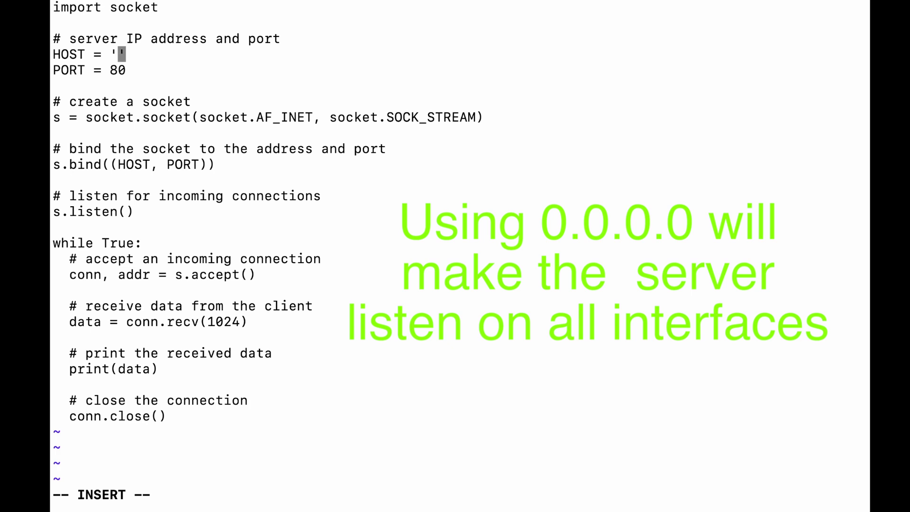
type("0.0.0.0")
Step: Set PORT to 7654, copied from the Arduino sketch, then save and quit with :wq
key("Down")
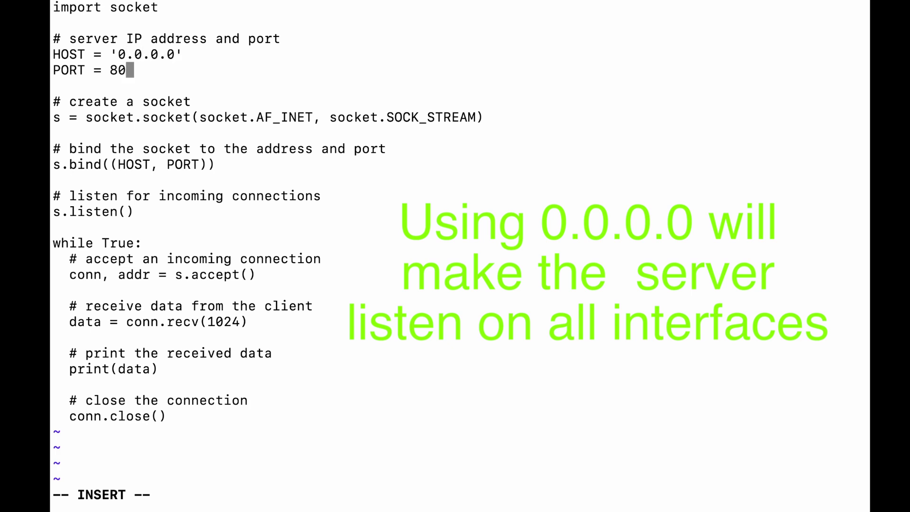
key("Left")
key("ctrl+Right")
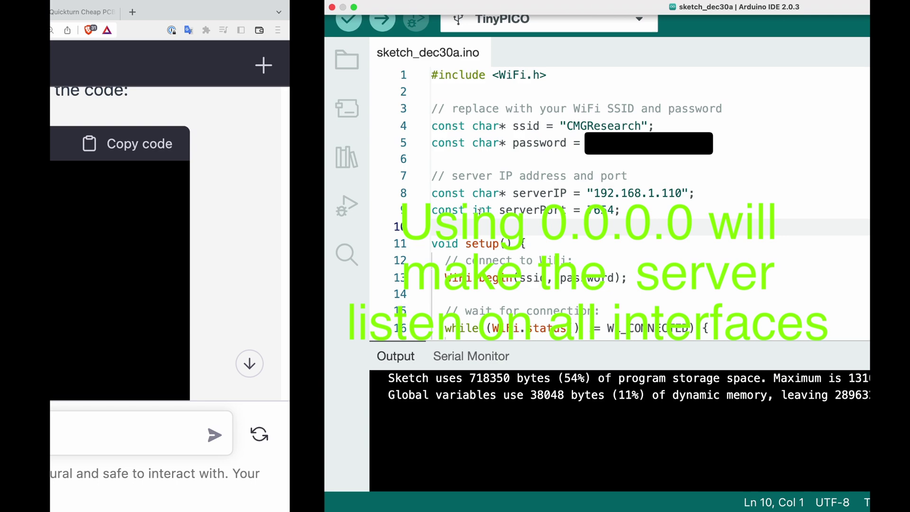
double_click(327, 210)
key("super+c")
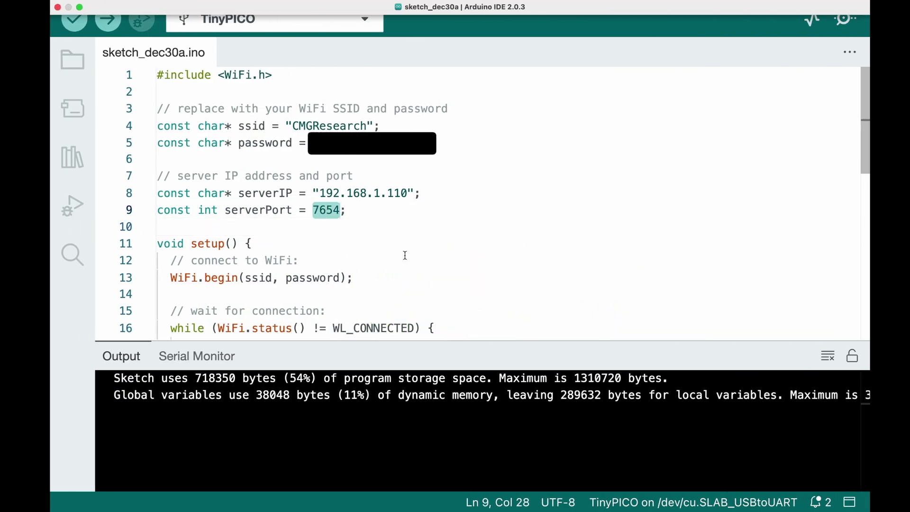
key("ctrl+Left")
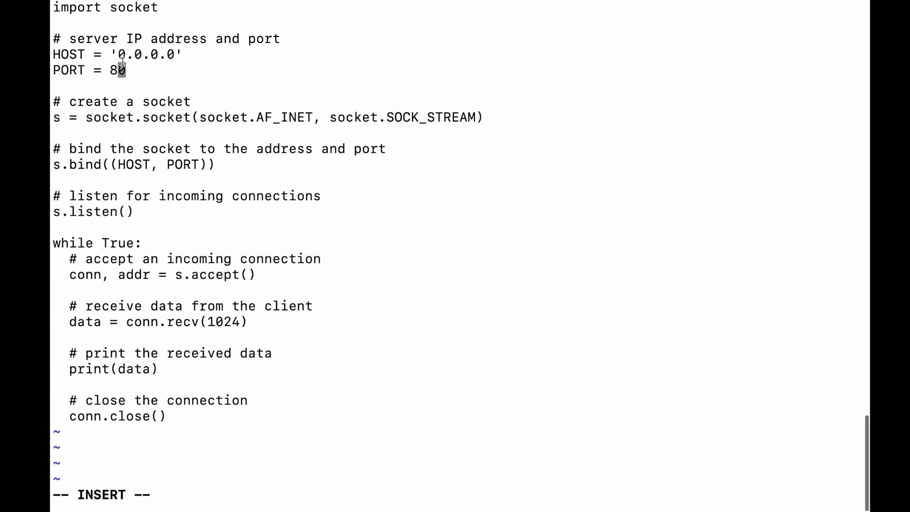
key("super+v")
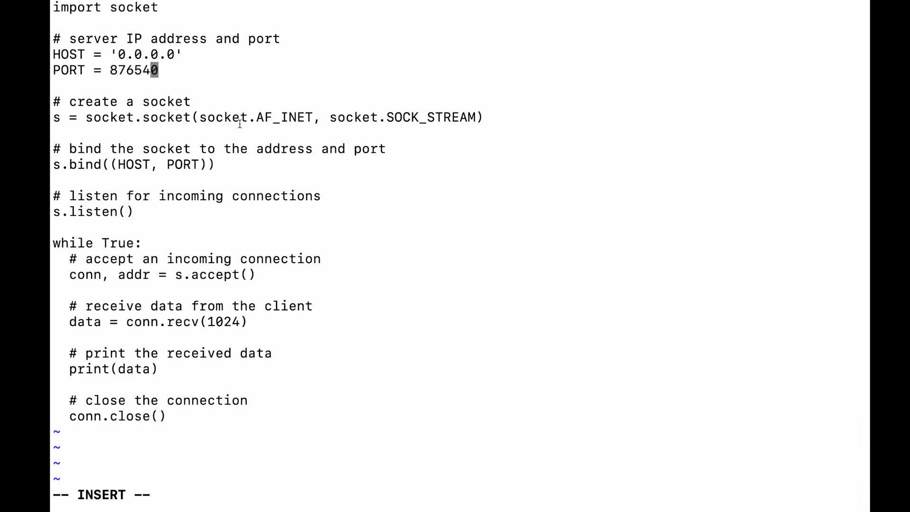
key("BackSpace")
key("BackSpace")
key("BackSpace")
key("BackSpace")
key("super+v")
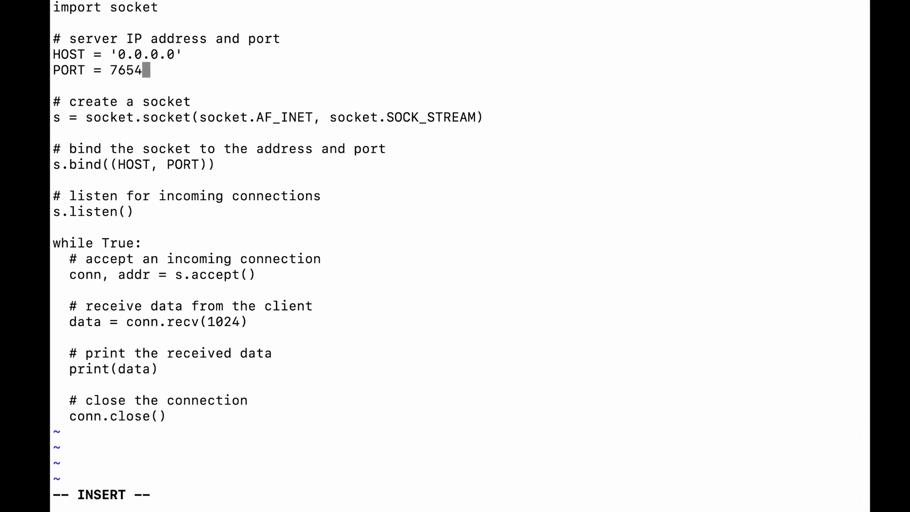
key("Escape")
type(":")
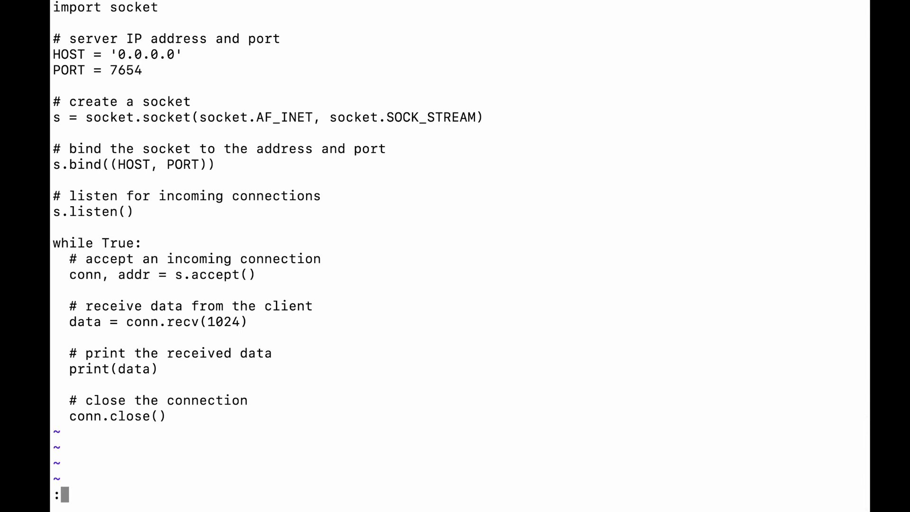
type("wq")
key("Return")
type("ytgho")
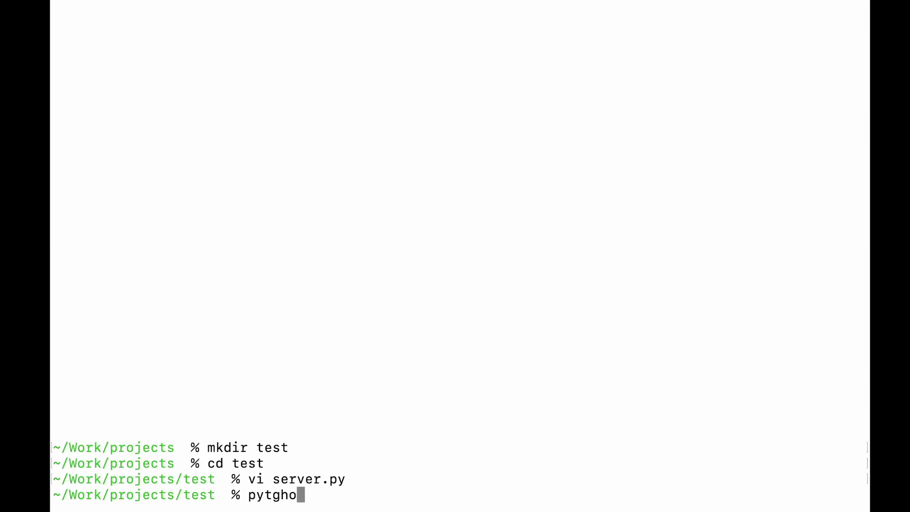
type("n")
Step: Run python3 server.py in Terminal, then switch back to the Arduino IDE sketch
key("BackSpace")
key("BackSpace")
key("BackSpace")
key("BackSpace")
key("BackSpace")
type("hon")
key("BackSpace")
type("3 s")
key("Tab")
key("Return")
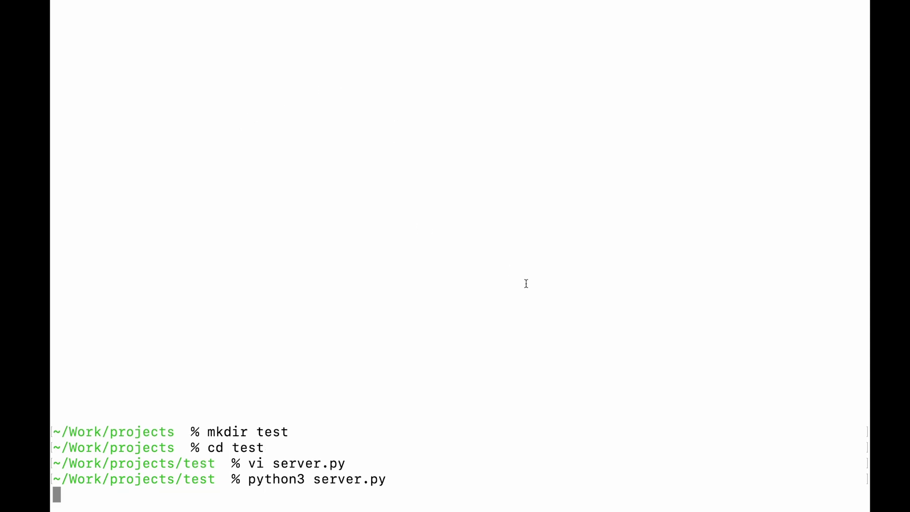
key("ctrl+Right")
key("ctrl+Right")
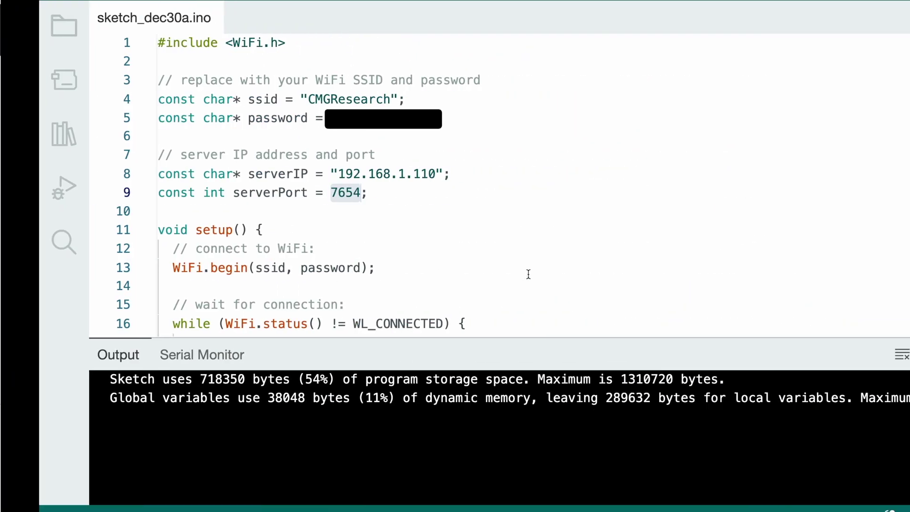
Step: Upload the WiFi potentiometer sketch to the TinyPICO with Cmd+U
key("ctrl+u")
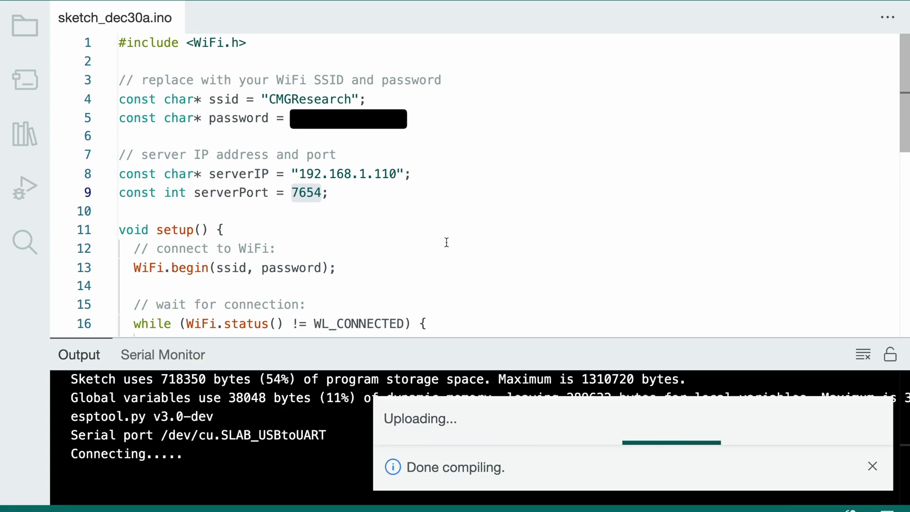
scroll(446, 243, "down", 10)
scroll(446, 242, "down", 3)
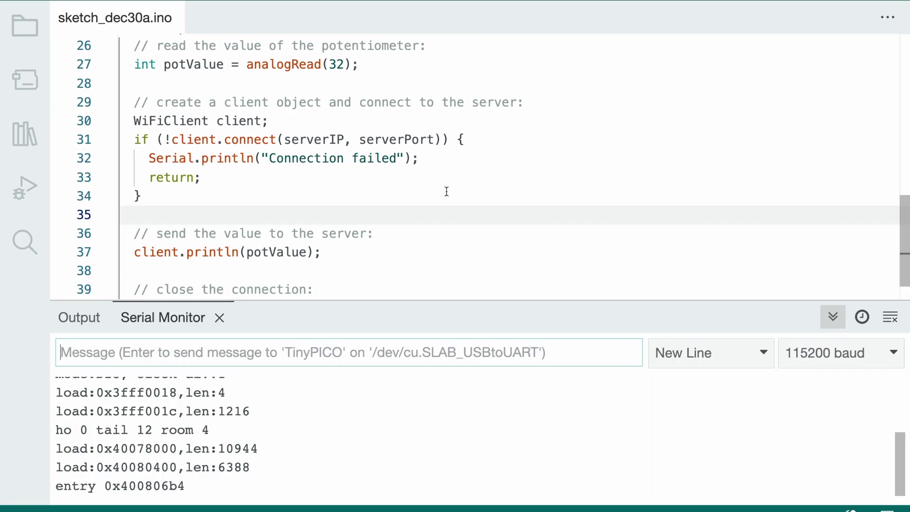
scroll(446, 192, "up", 5)
scroll(446, 192, "up", 2)
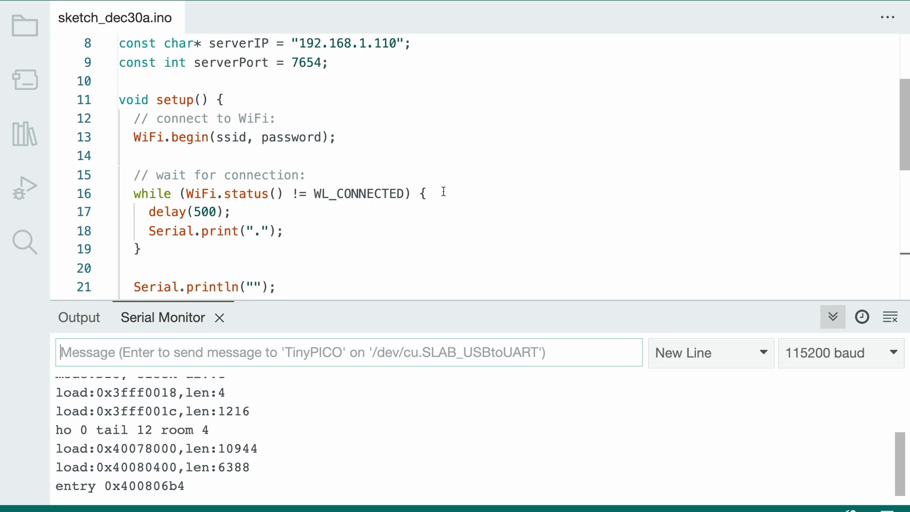
Step: Add Serial.begin(115200); below WiFi.begin and re-upload the sketch to the TinyPICO
left_click(186, 157)
key("Return")
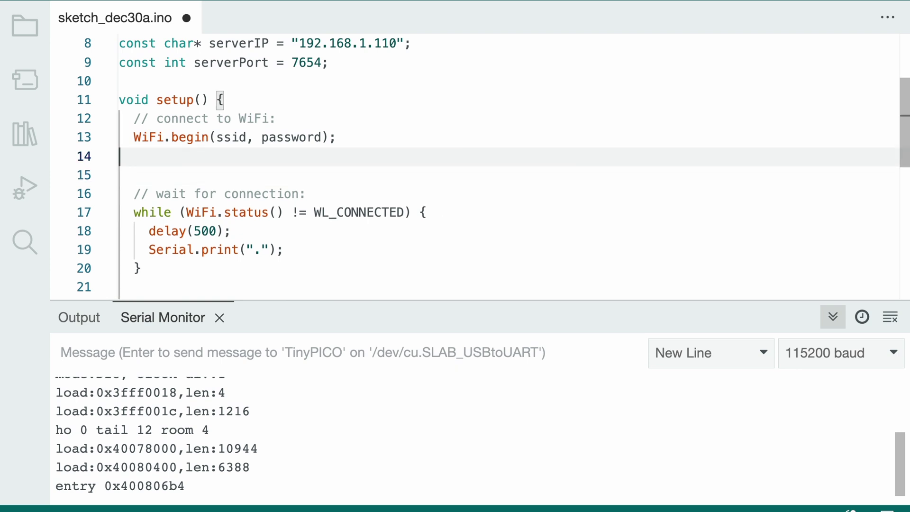
key("Return")
type("Serial")
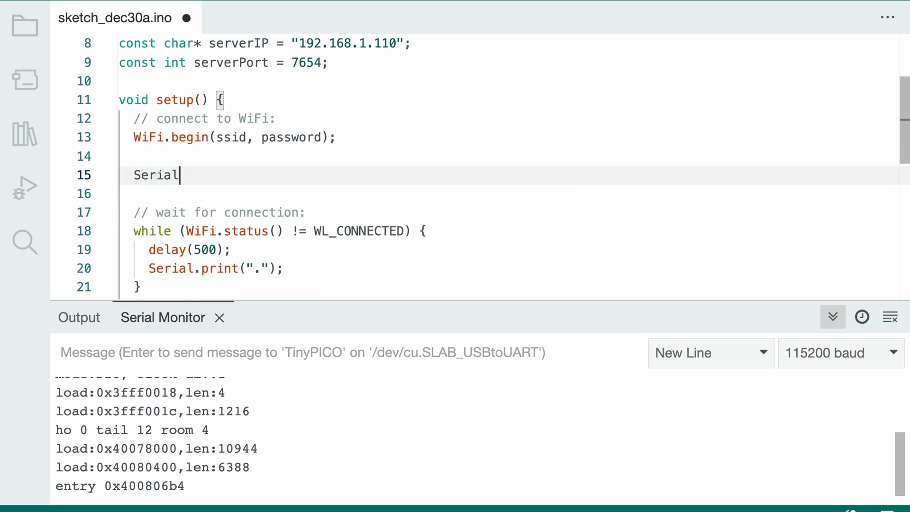
type(".")
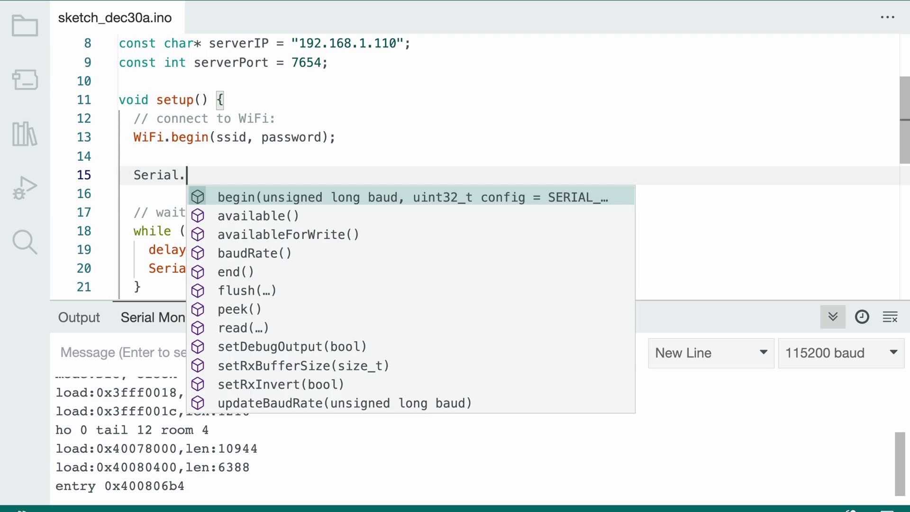
type("begin(")
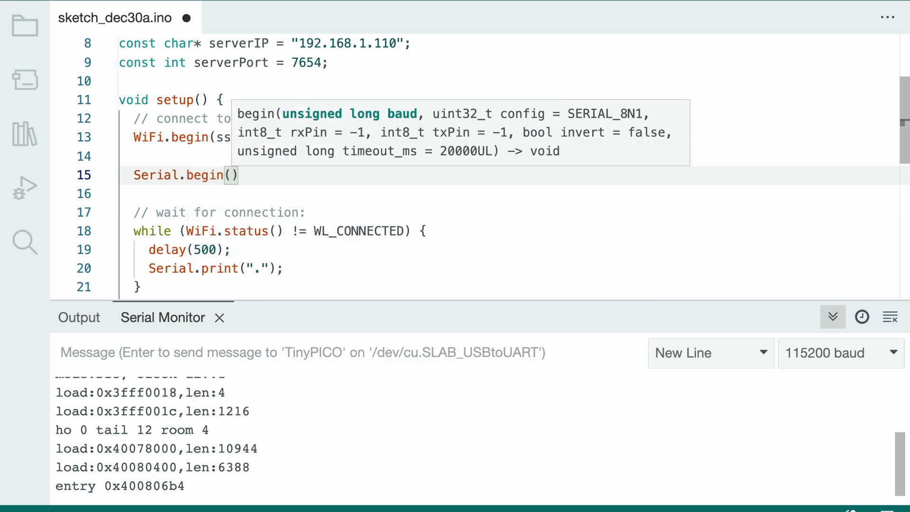
type("115200);")
key("ctrl+u")
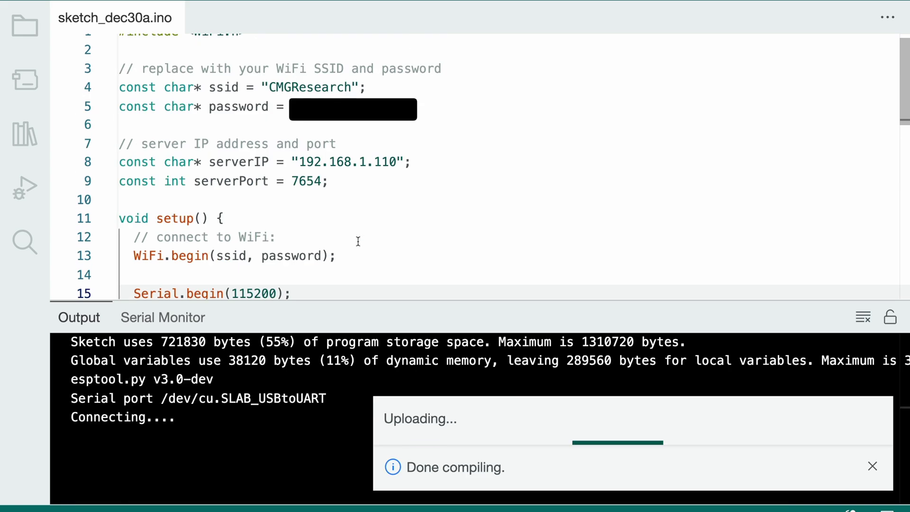
scroll(358, 241, "down", 5)
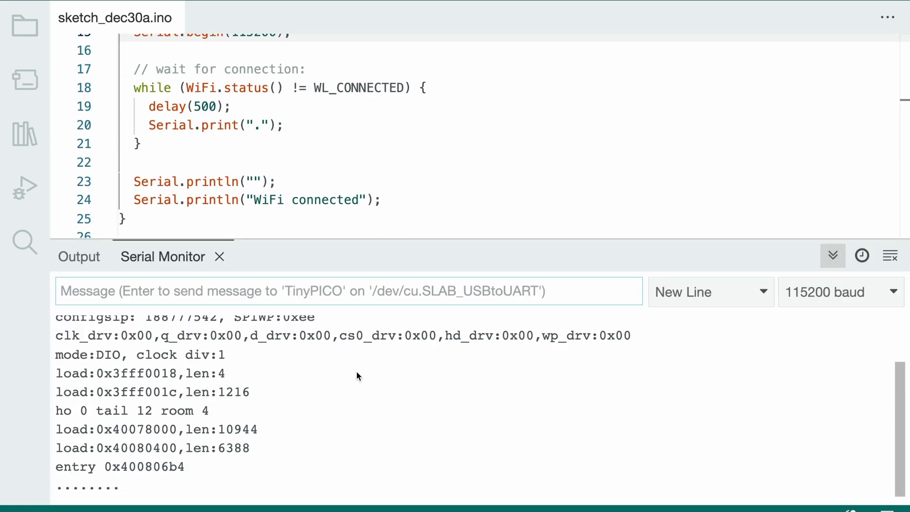
scroll(461, 159, "up", 5)
scroll(461, 159, "down", 3)
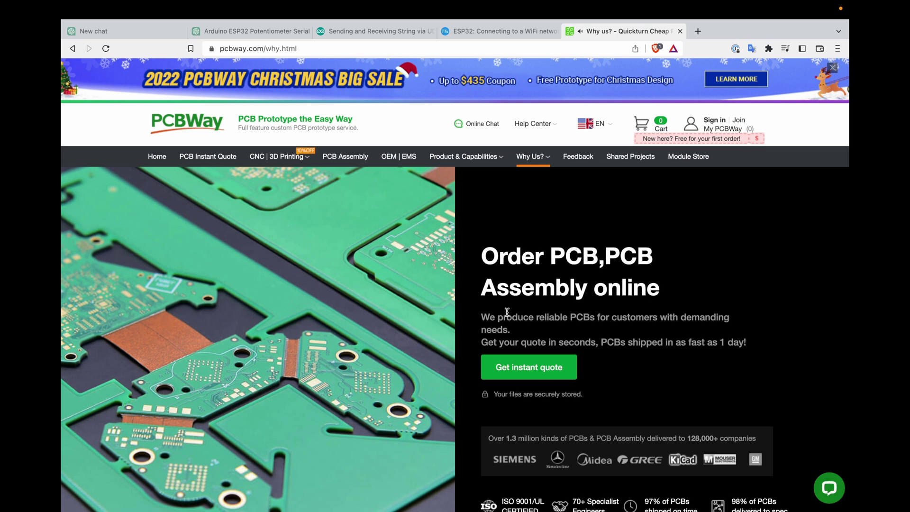
scroll(618, 338, "down", 1)
scroll(619, 342, "down", 2)
scroll(619, 345, "down", 2)
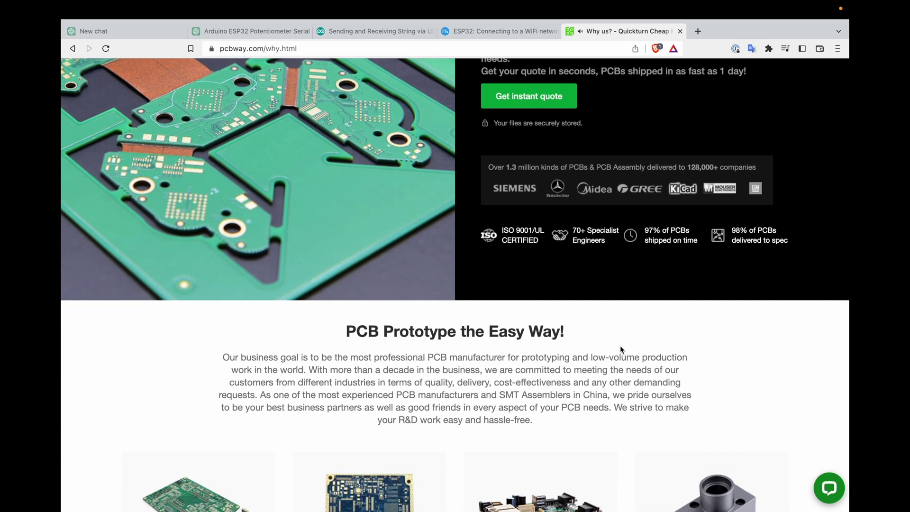
scroll(620, 350, "down", 2)
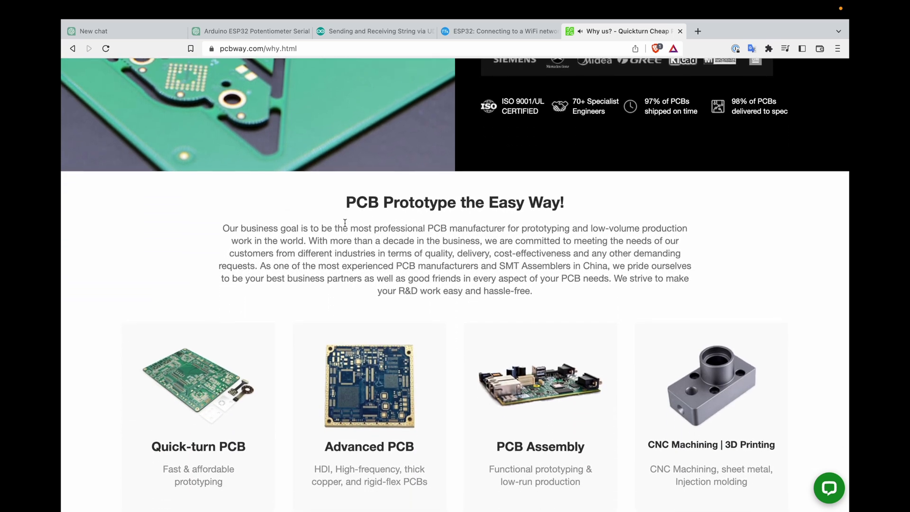
Step: Select PCBWay's 'Why us' description text and switch to the new ChatGPT chat
left_click_drag(346, 197, 367, 336)
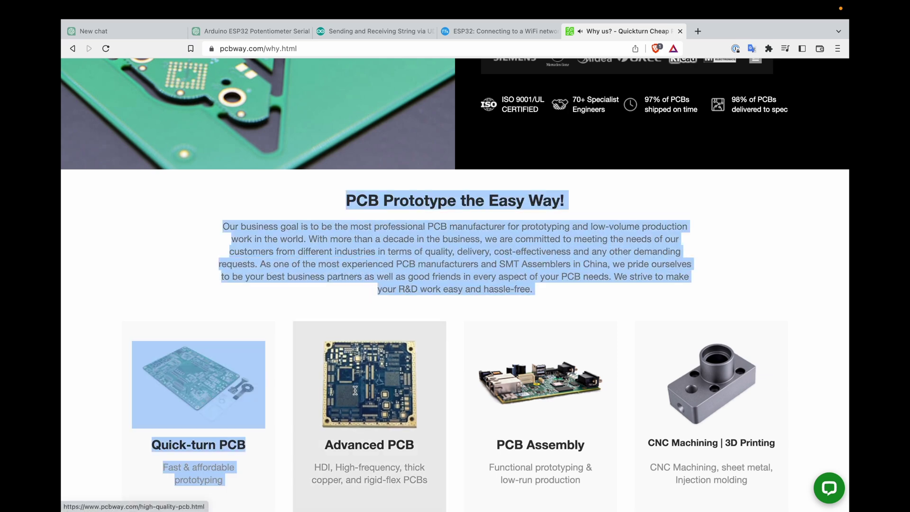
scroll(355, 391, "down", 1)
scroll(355, 391, "down", 6)
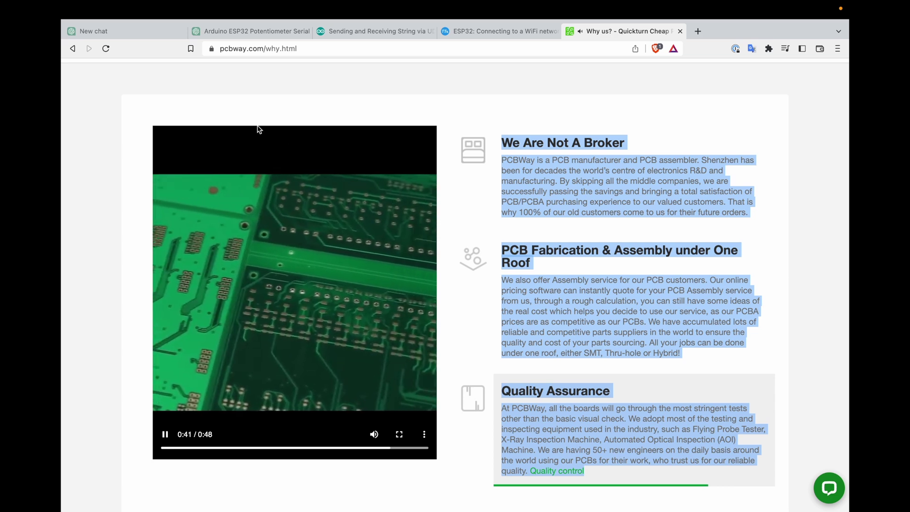
left_click(137, 36)
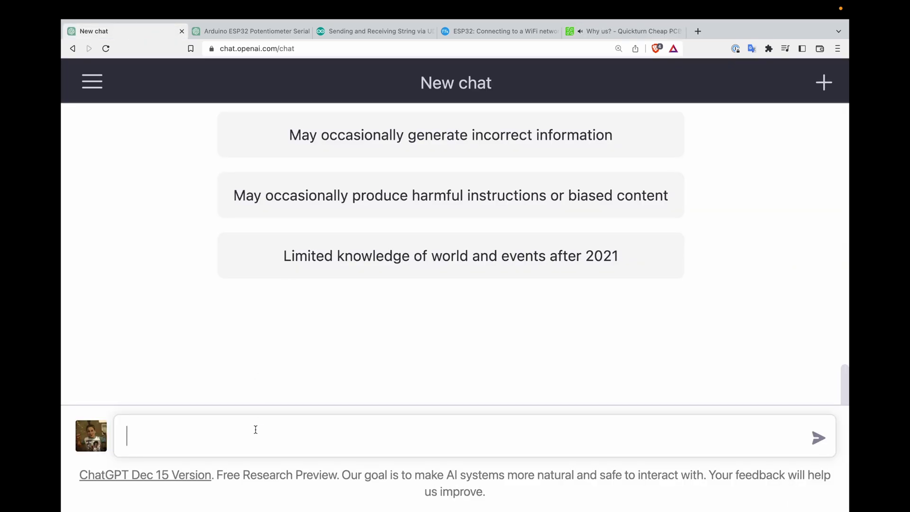
Step: Paste the PCBWay 'Why us' text into the ChatGPT message box and send it
key("ctrl+v")
key("Return")
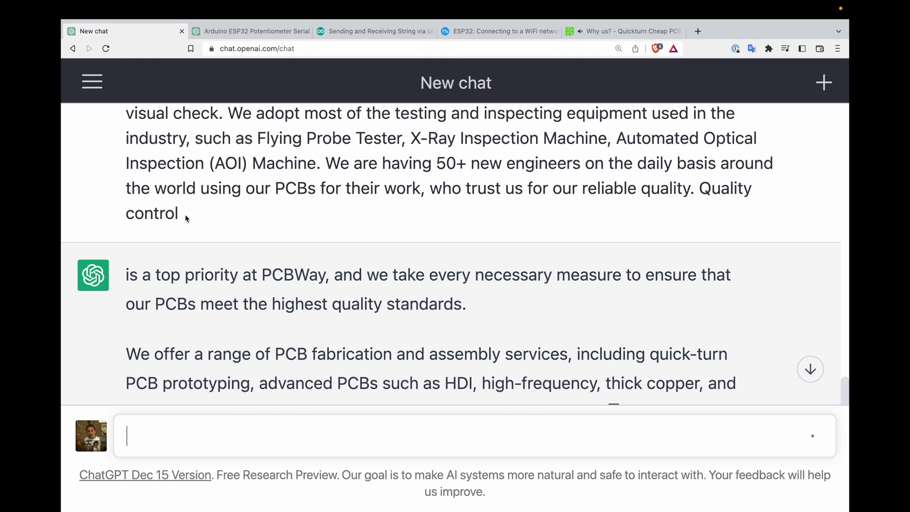
scroll(273, 207, "down", 2)
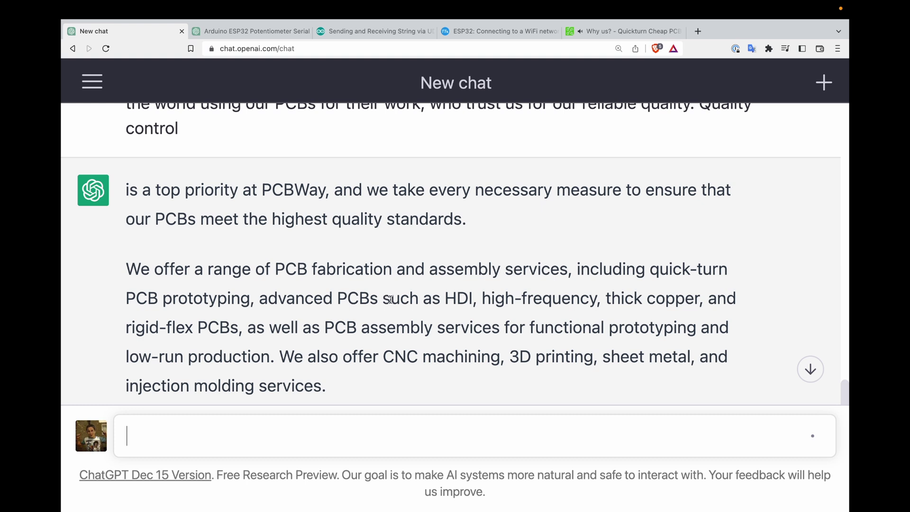
scroll(390, 298, "down", 1)
scroll(390, 299, "down", 3)
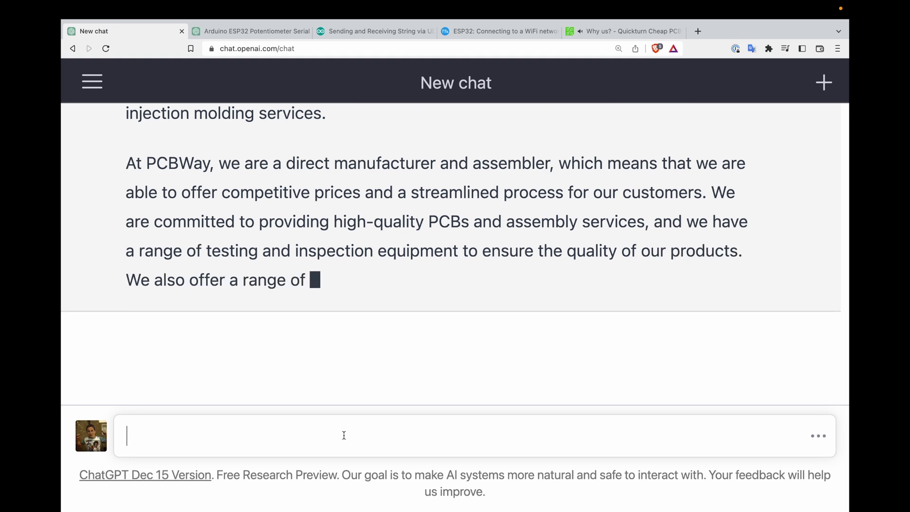
type("My YouTube channel is")
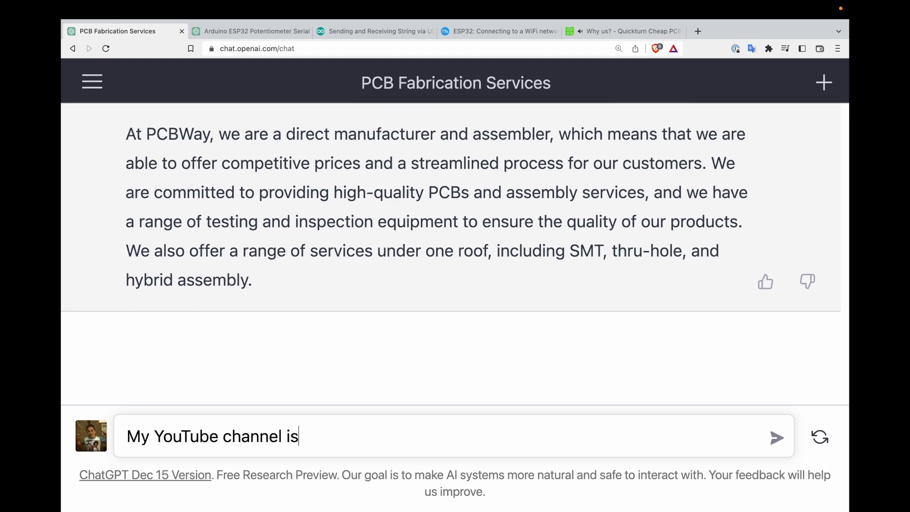
type(" sponsored by PCBWay. Write me a short plug to advertise their services.")
Step: Send ChatGPT the request for a short PCBWay sponsor message for the YouTube channel
key("Return")
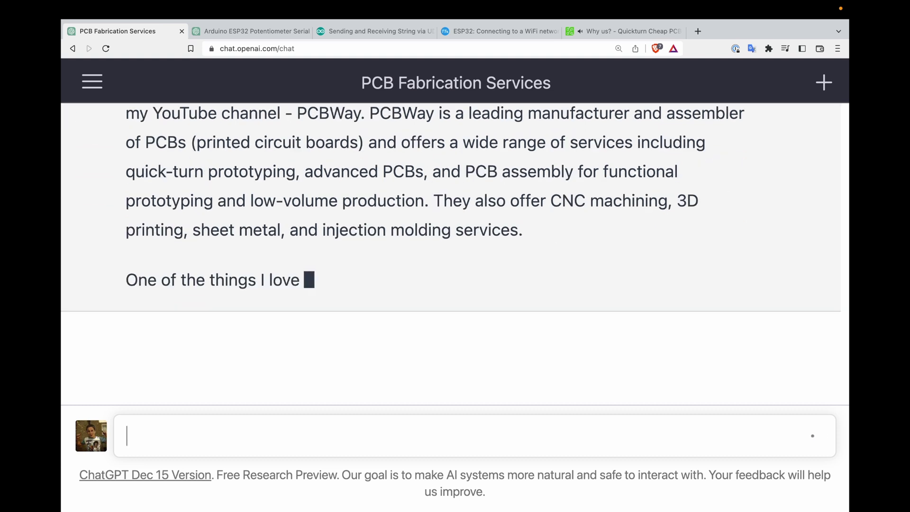
scroll(573, 325, "up", 2)
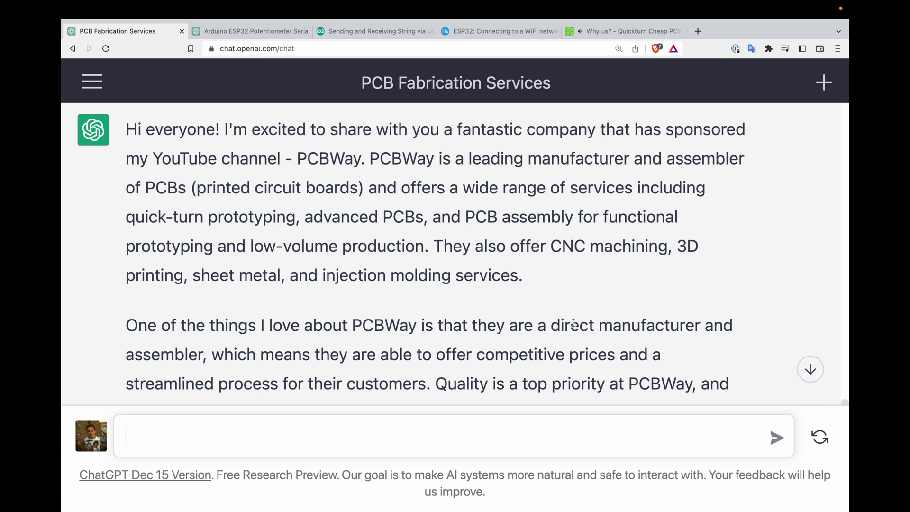
scroll(574, 324, "down", 2)
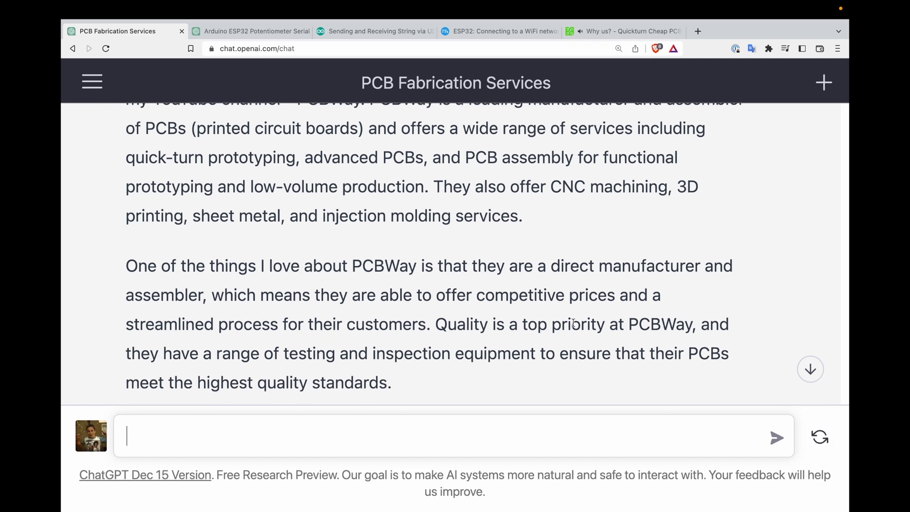
scroll(573, 323, "up", 1)
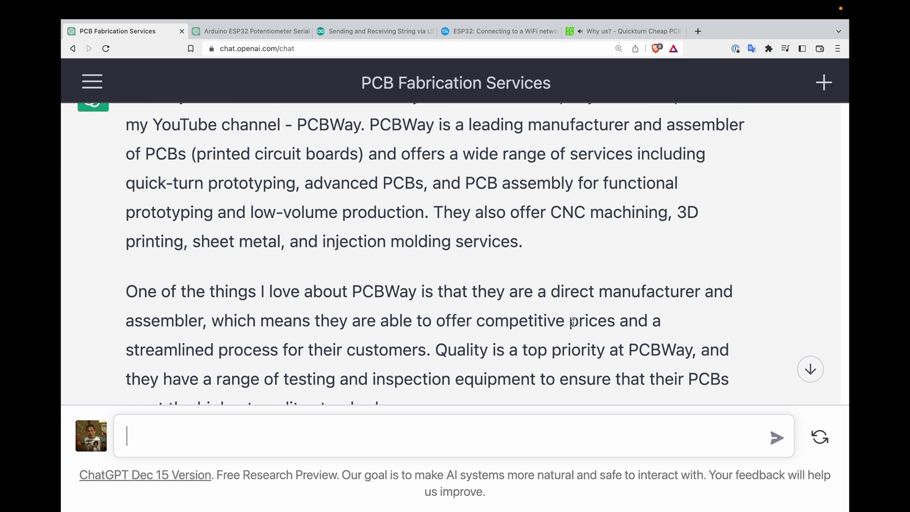
scroll(573, 323, "down", 1)
scroll(574, 324, "down", 7)
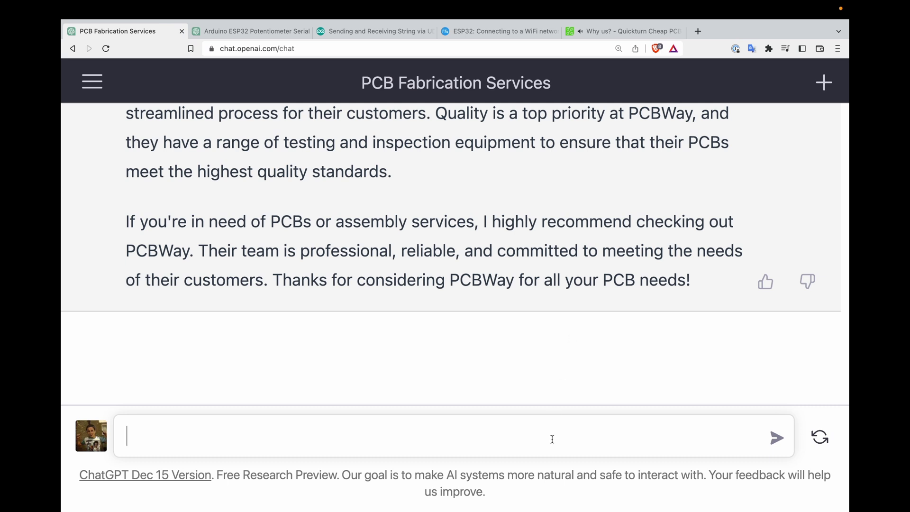
type("an I keep people enc")
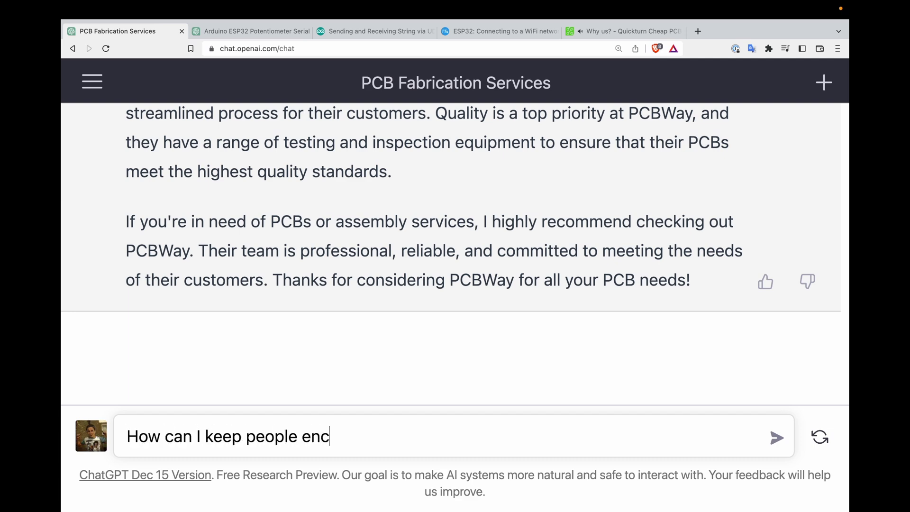
type("gaged when I plug PCBWay?")
Step: Ask ChatGPT 'How can I keep people engaged when I plug PCBWay?'
key("Return")
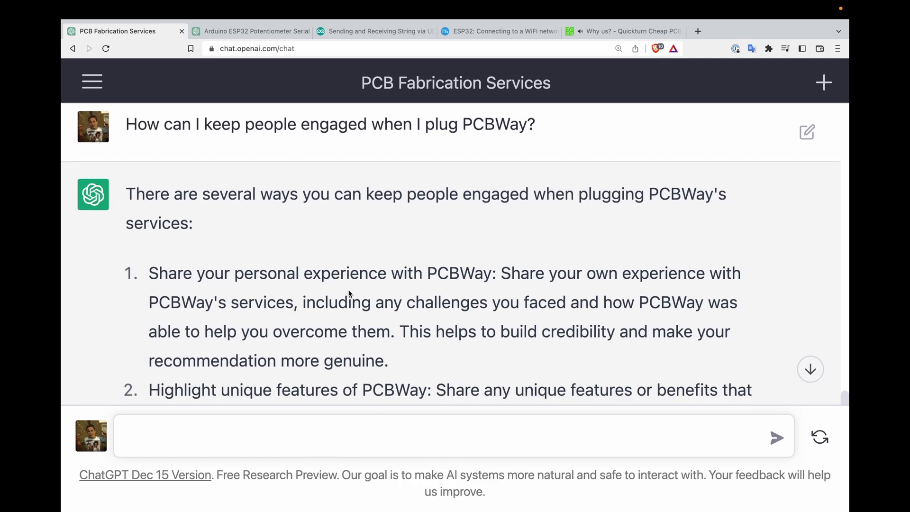
scroll(348, 292, "down", 2)
scroll(348, 292, "down", 1)
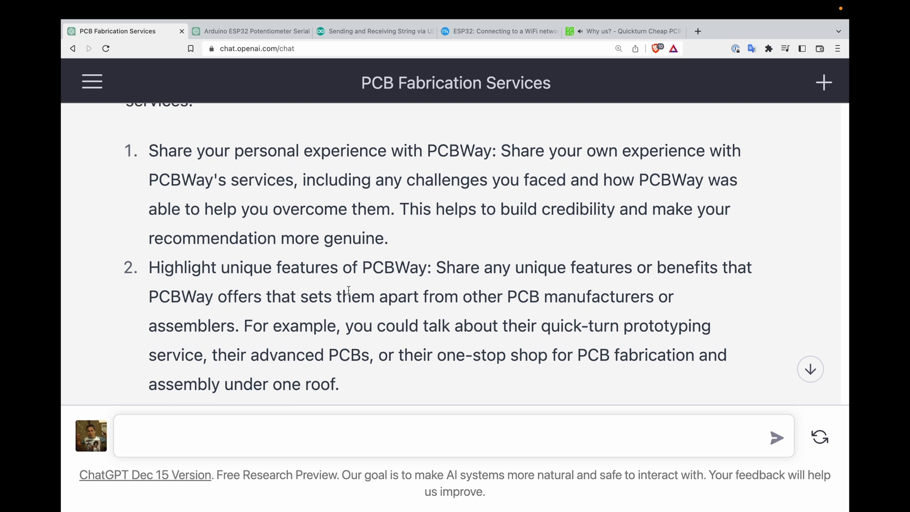
scroll(349, 291, "down", 1)
scroll(349, 293, "down", 1)
scroll(349, 292, "down", 2)
scroll(348, 292, "down", 2)
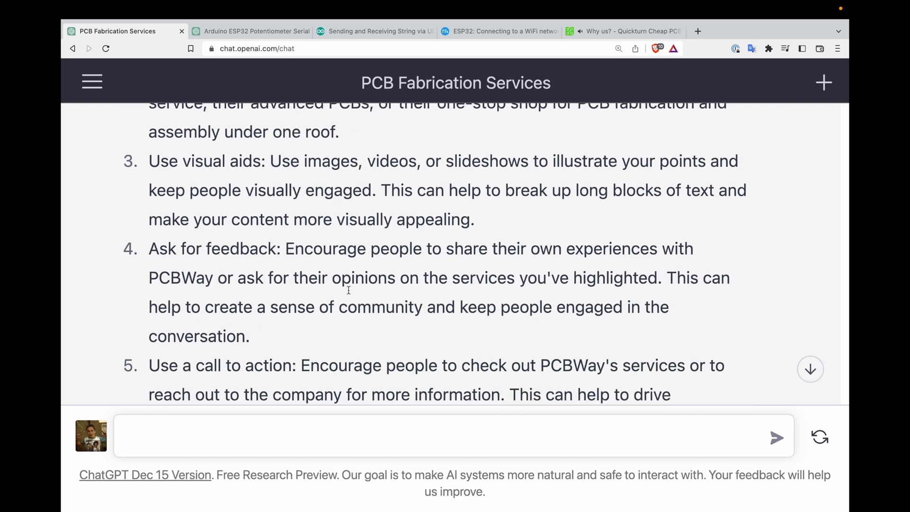
scroll(349, 293, "down", 1)
scroll(349, 292, "down", 2)
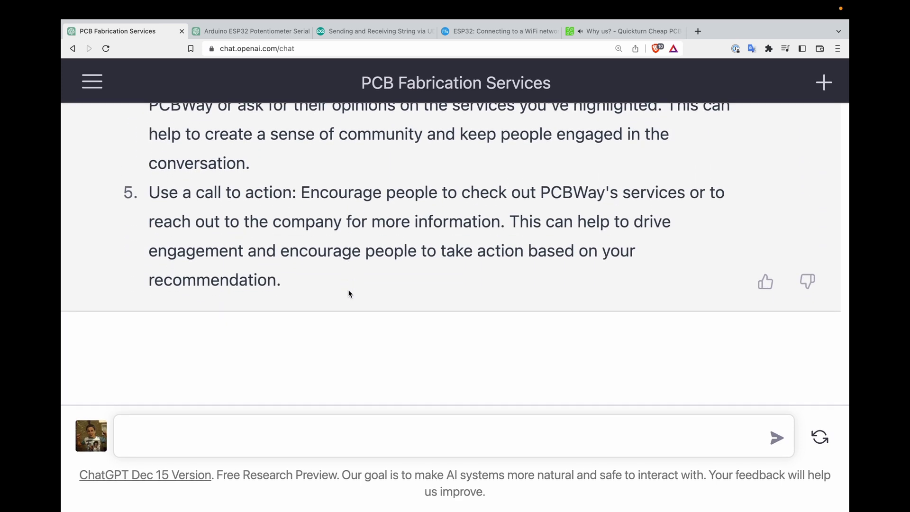